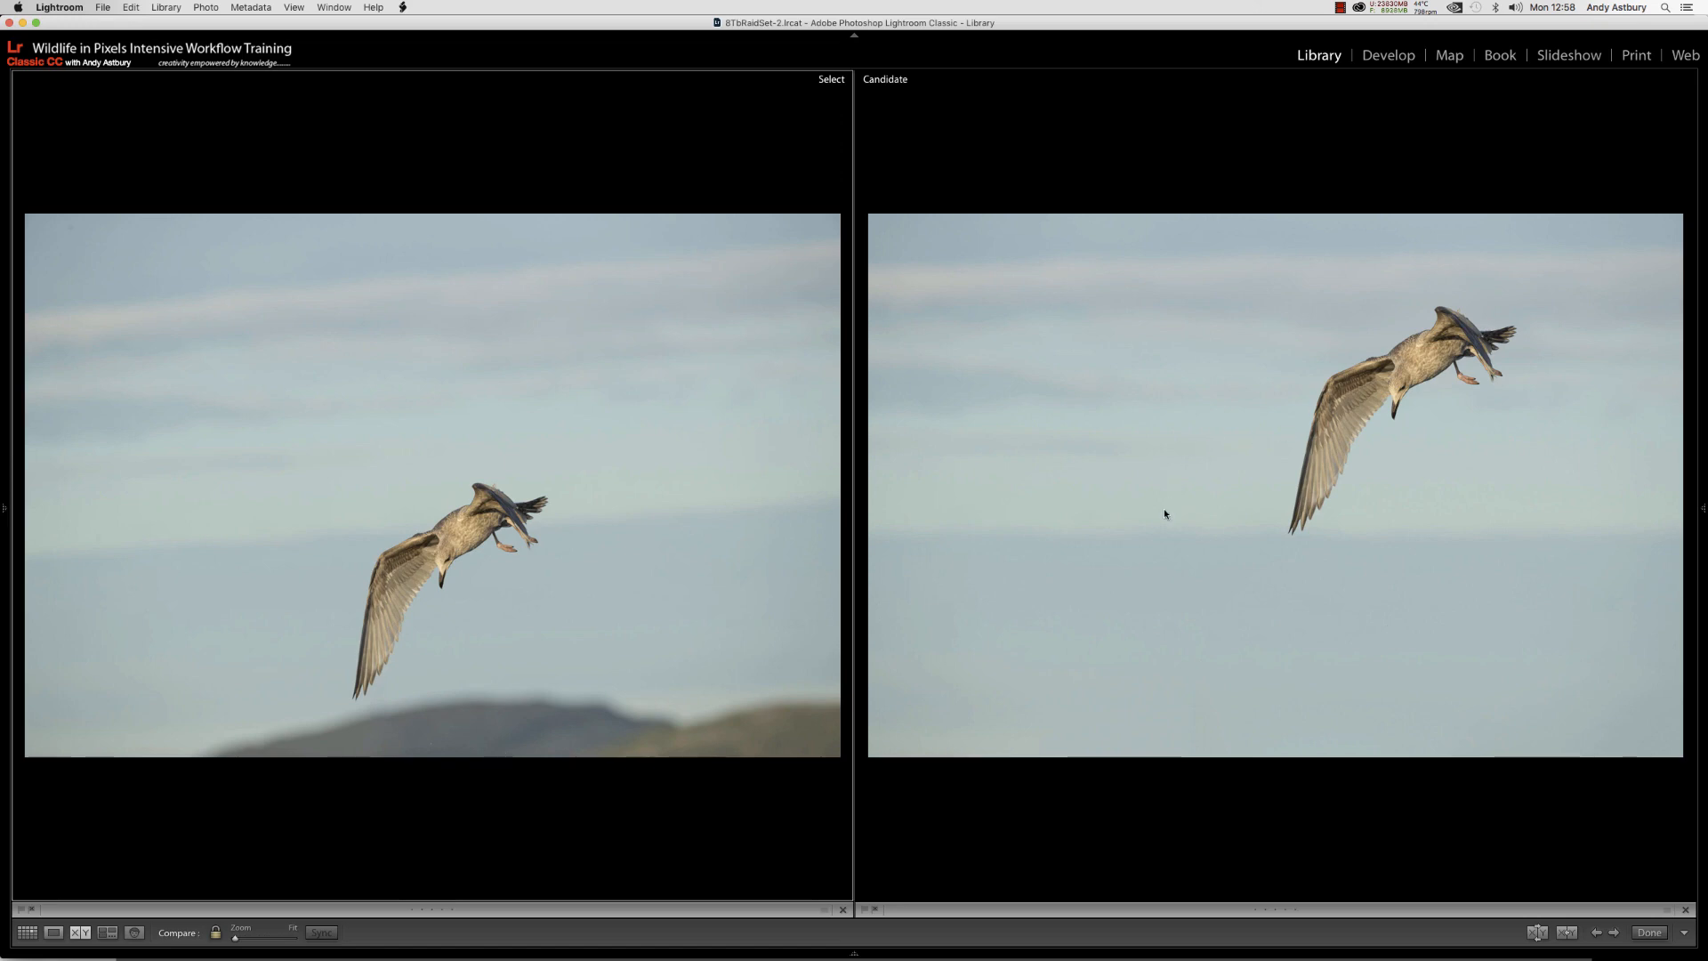
Inspect the diving gull photo at 1:1 beside the candidate, and examine it alone in Loupe view at 1:1 and full frame
click(477, 546)
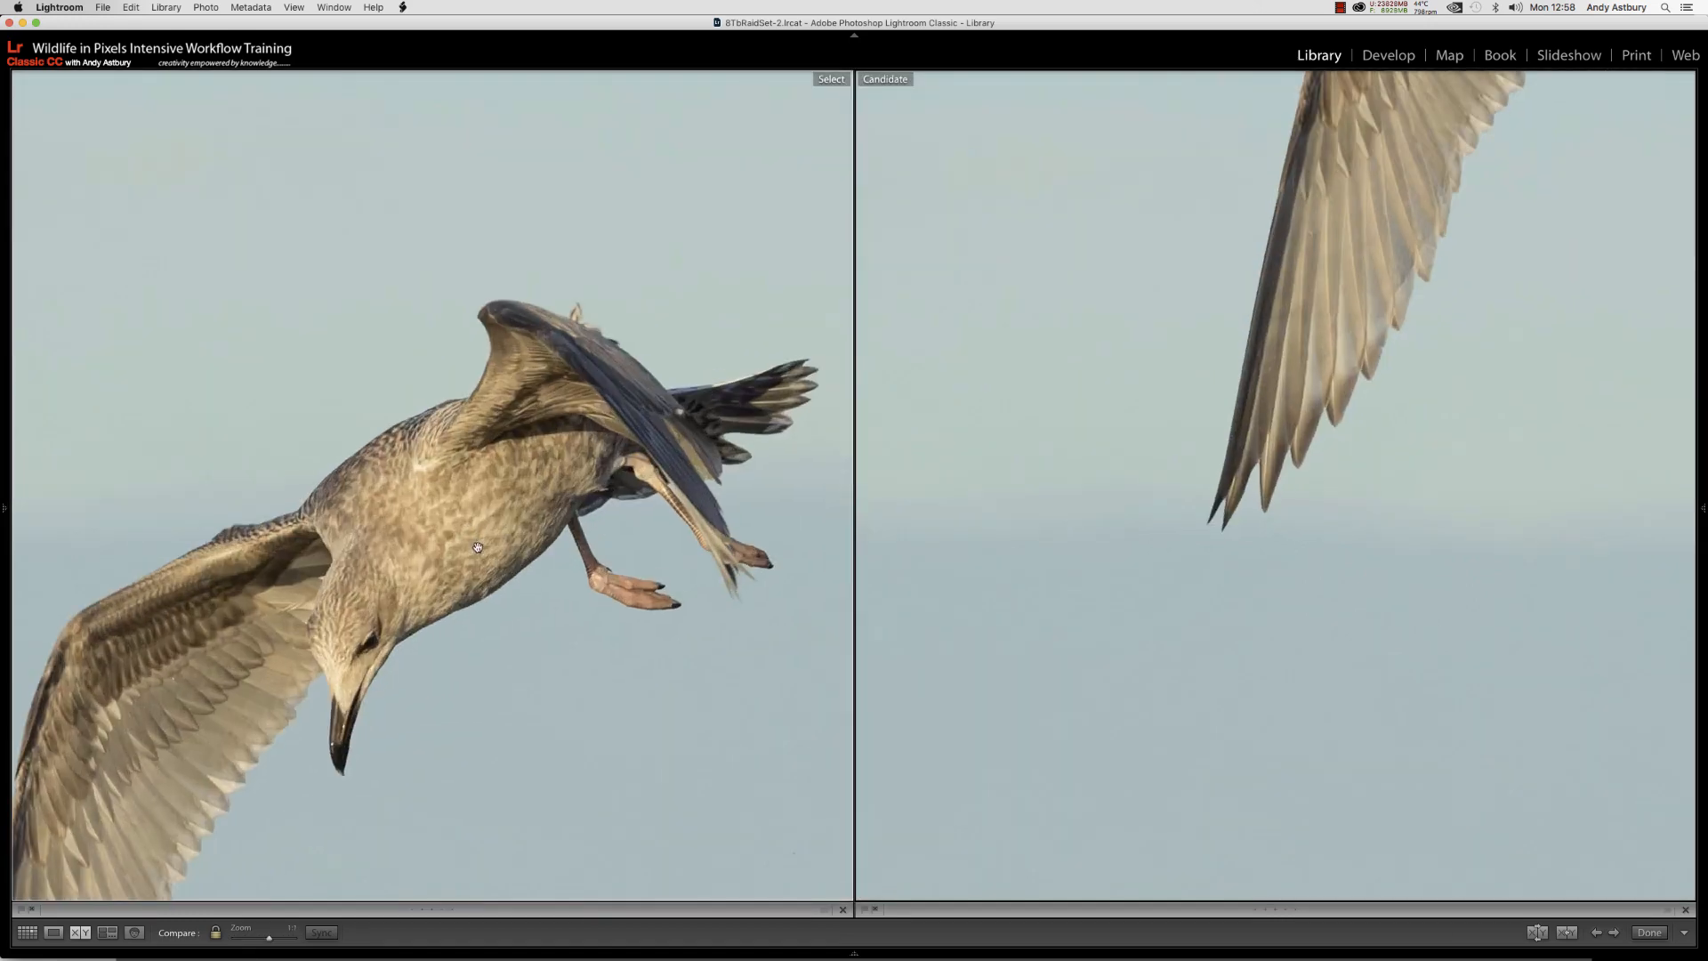
click(57, 927)
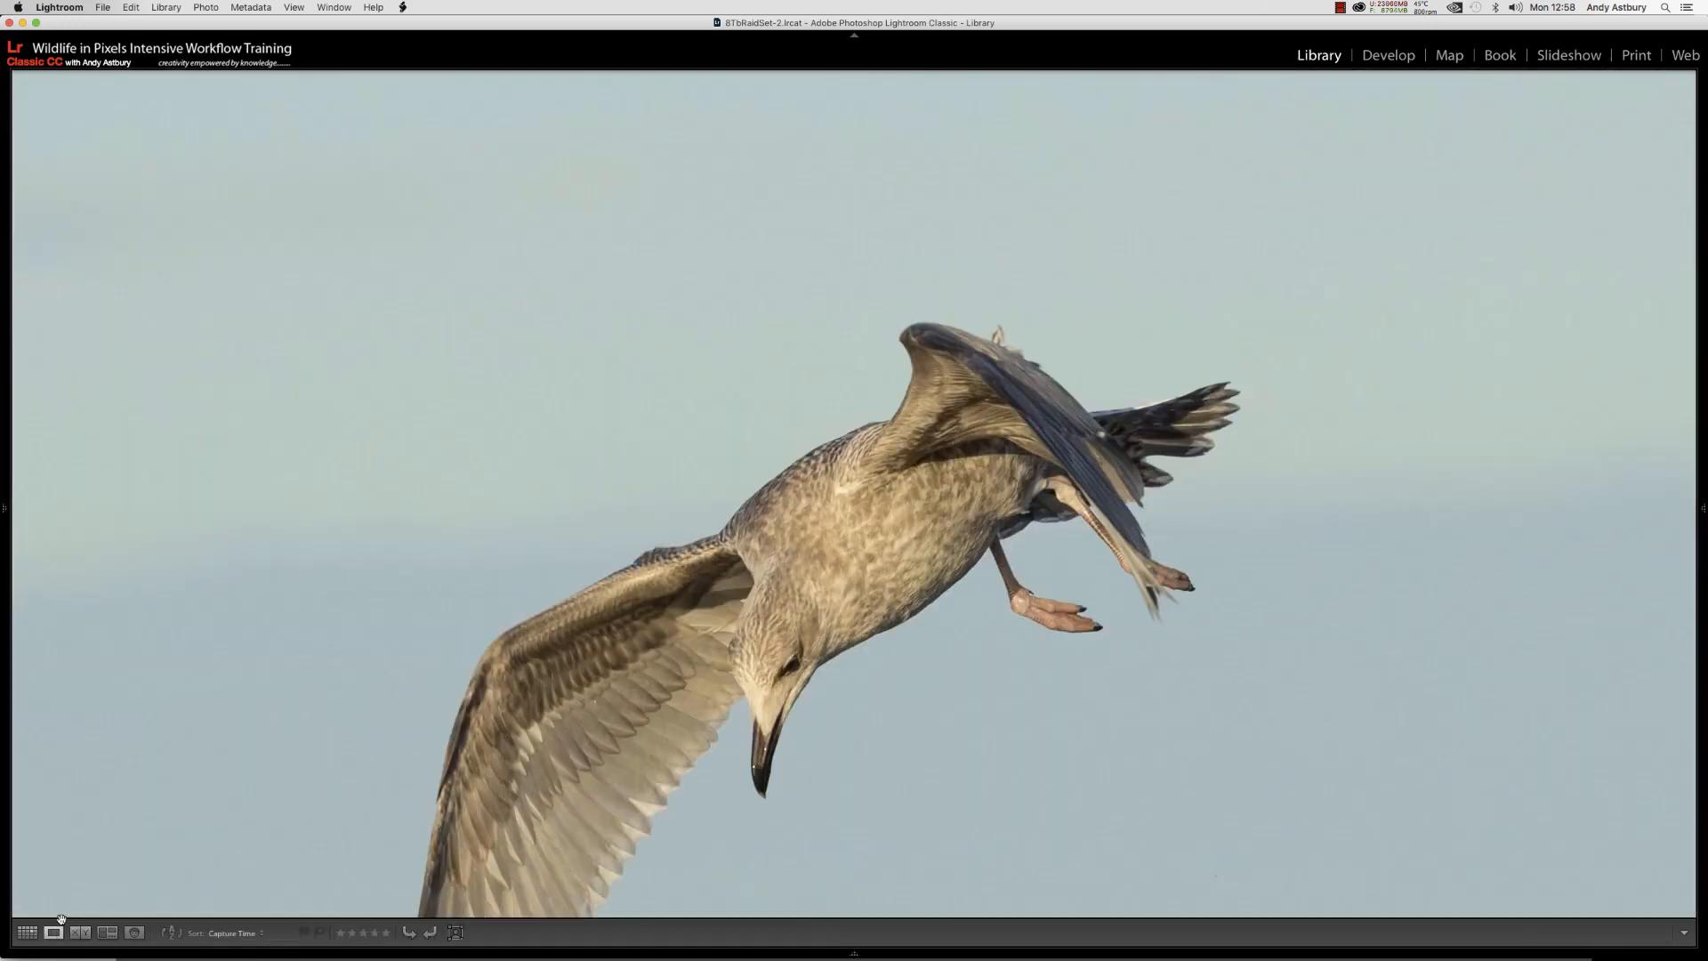
click(799, 646)
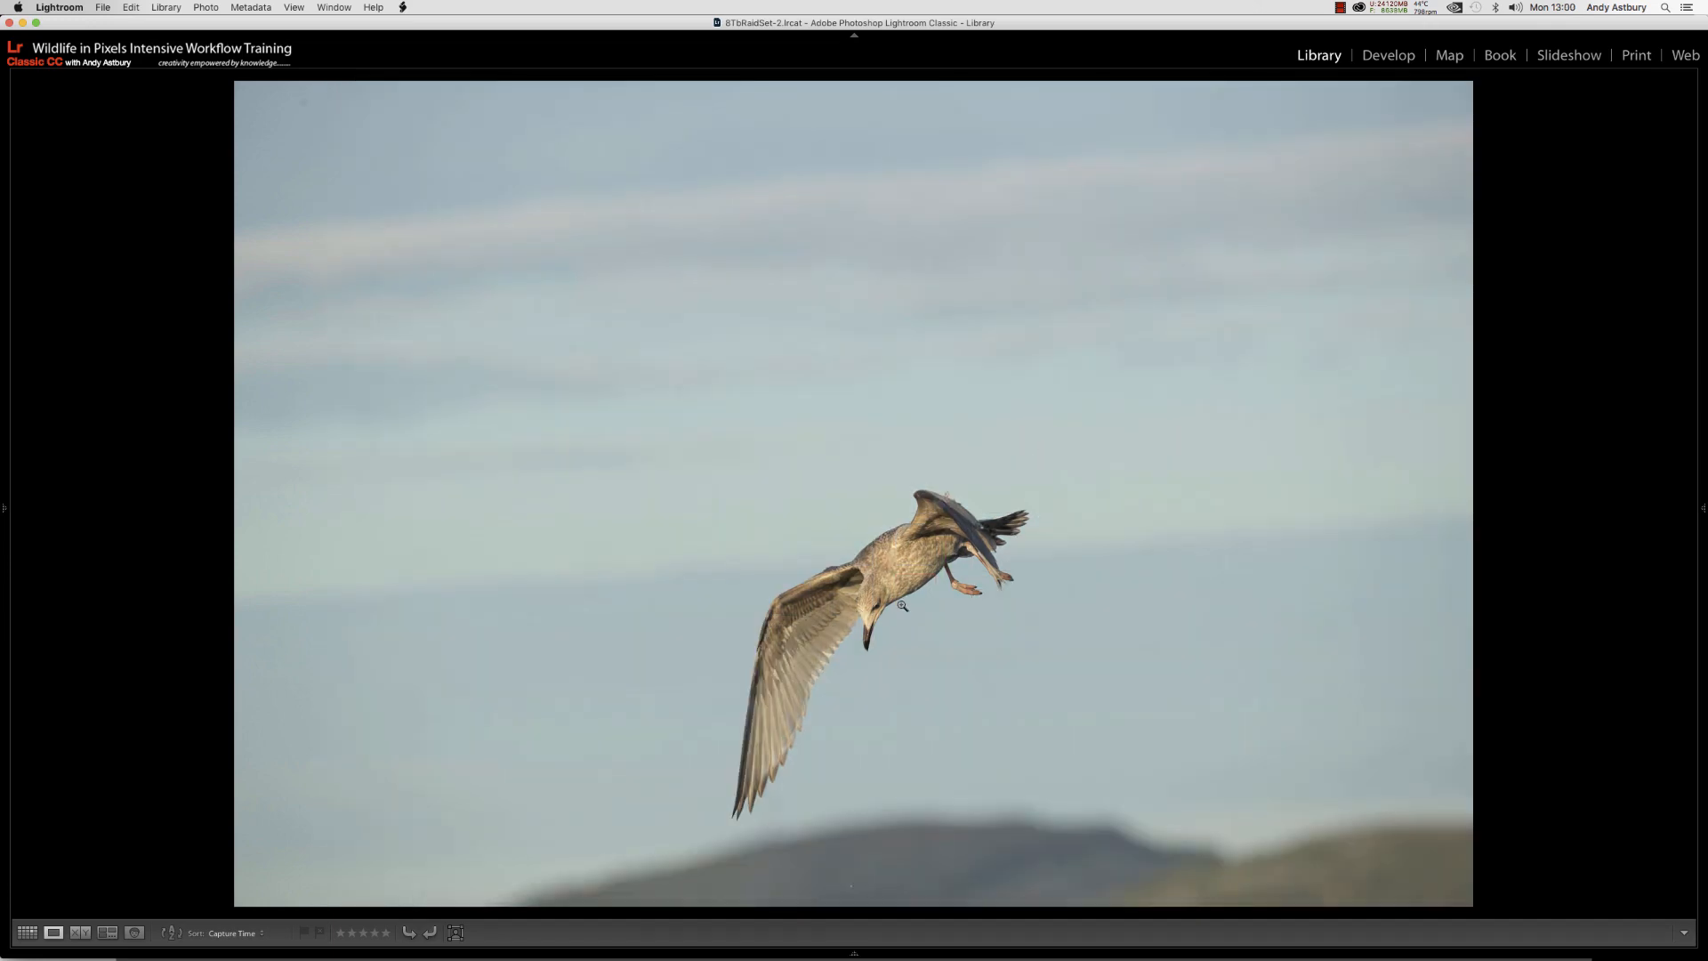
click(871, 612)
click(874, 619)
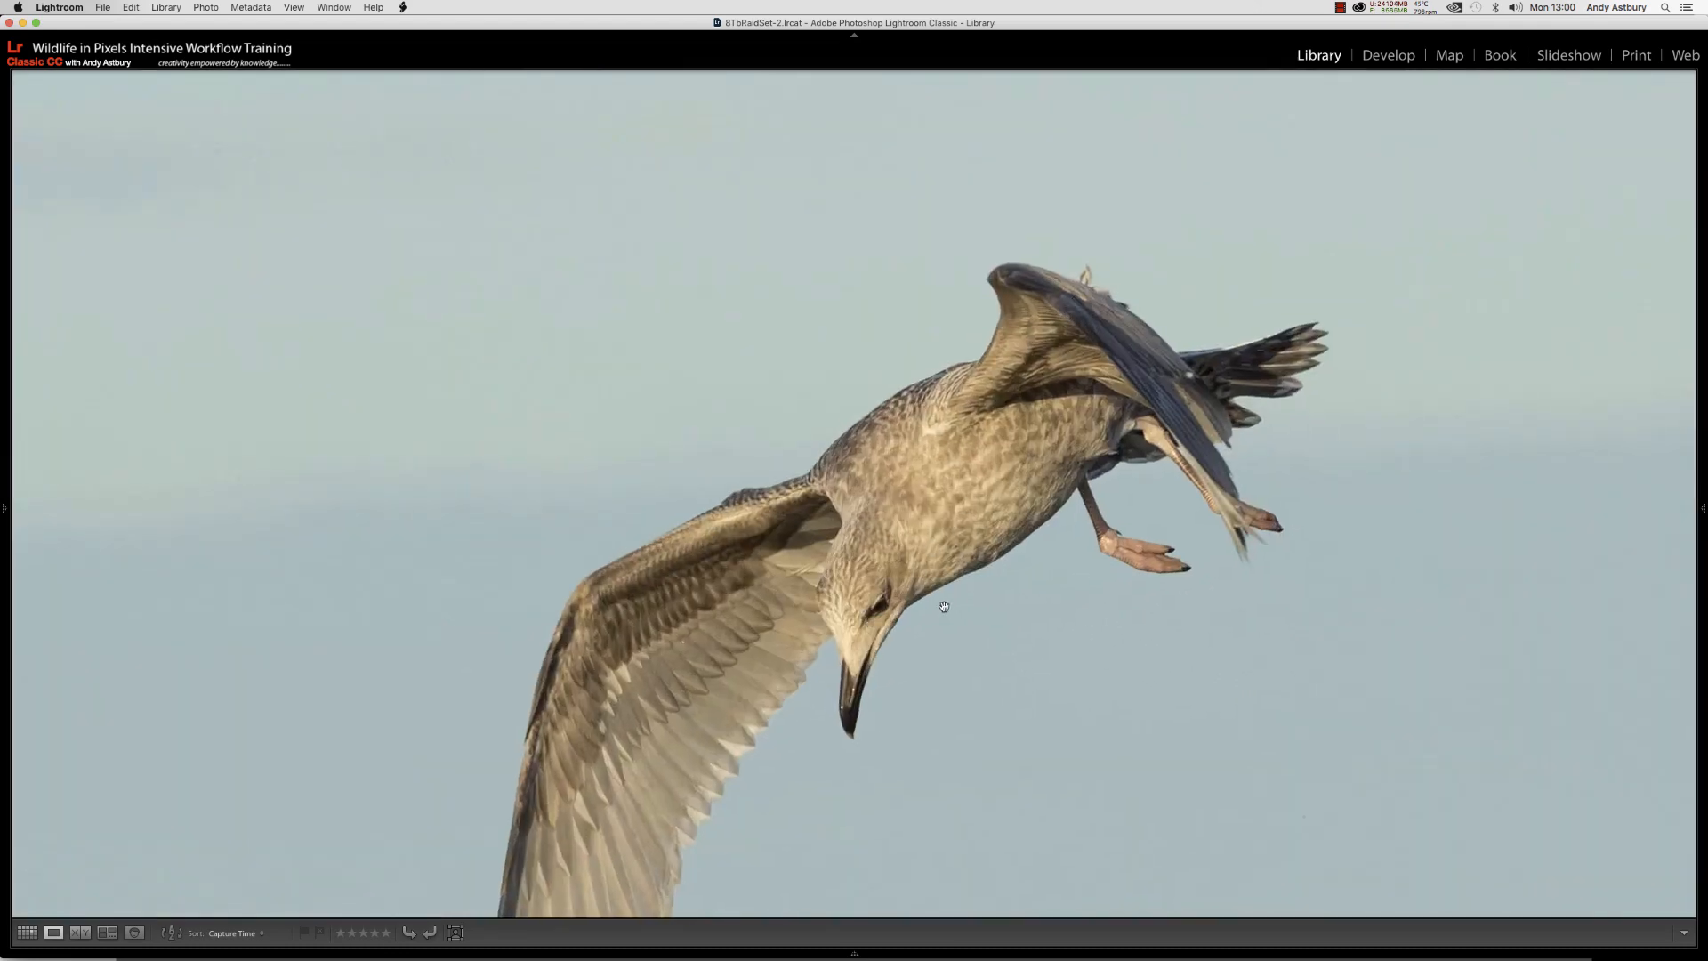
click(885, 531)
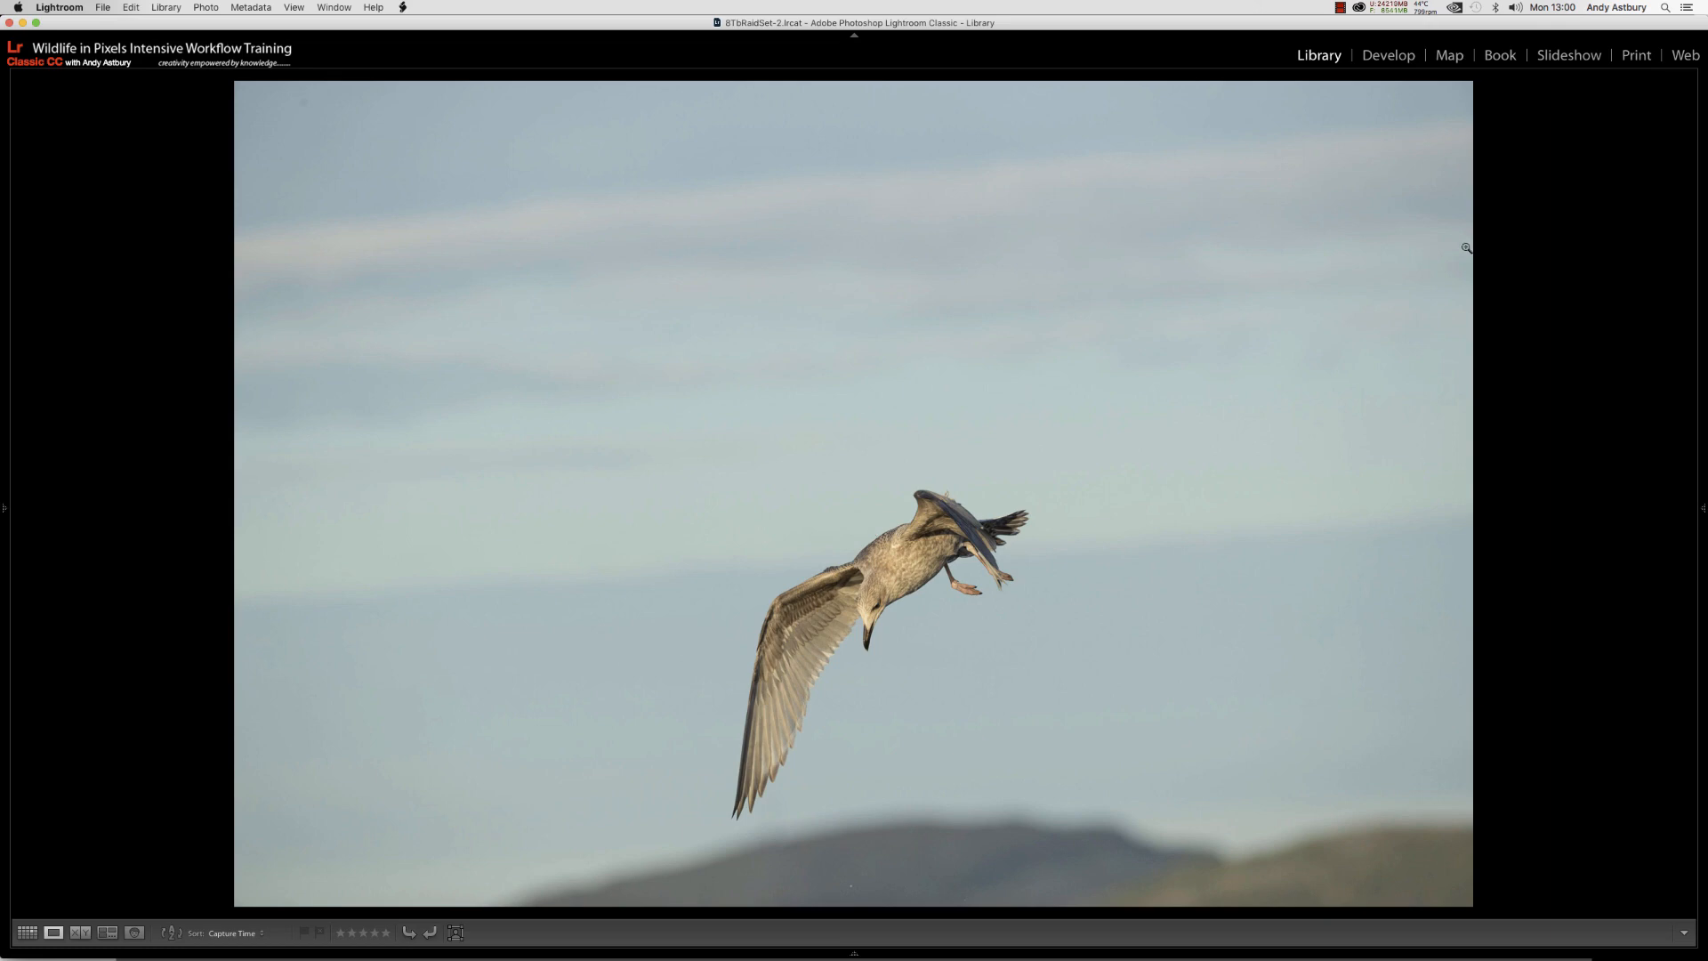
Reveal the side panels and filmstrip, compare the edited gull photo, and select only the original raw file _11I5530.CR2
key(Tab)
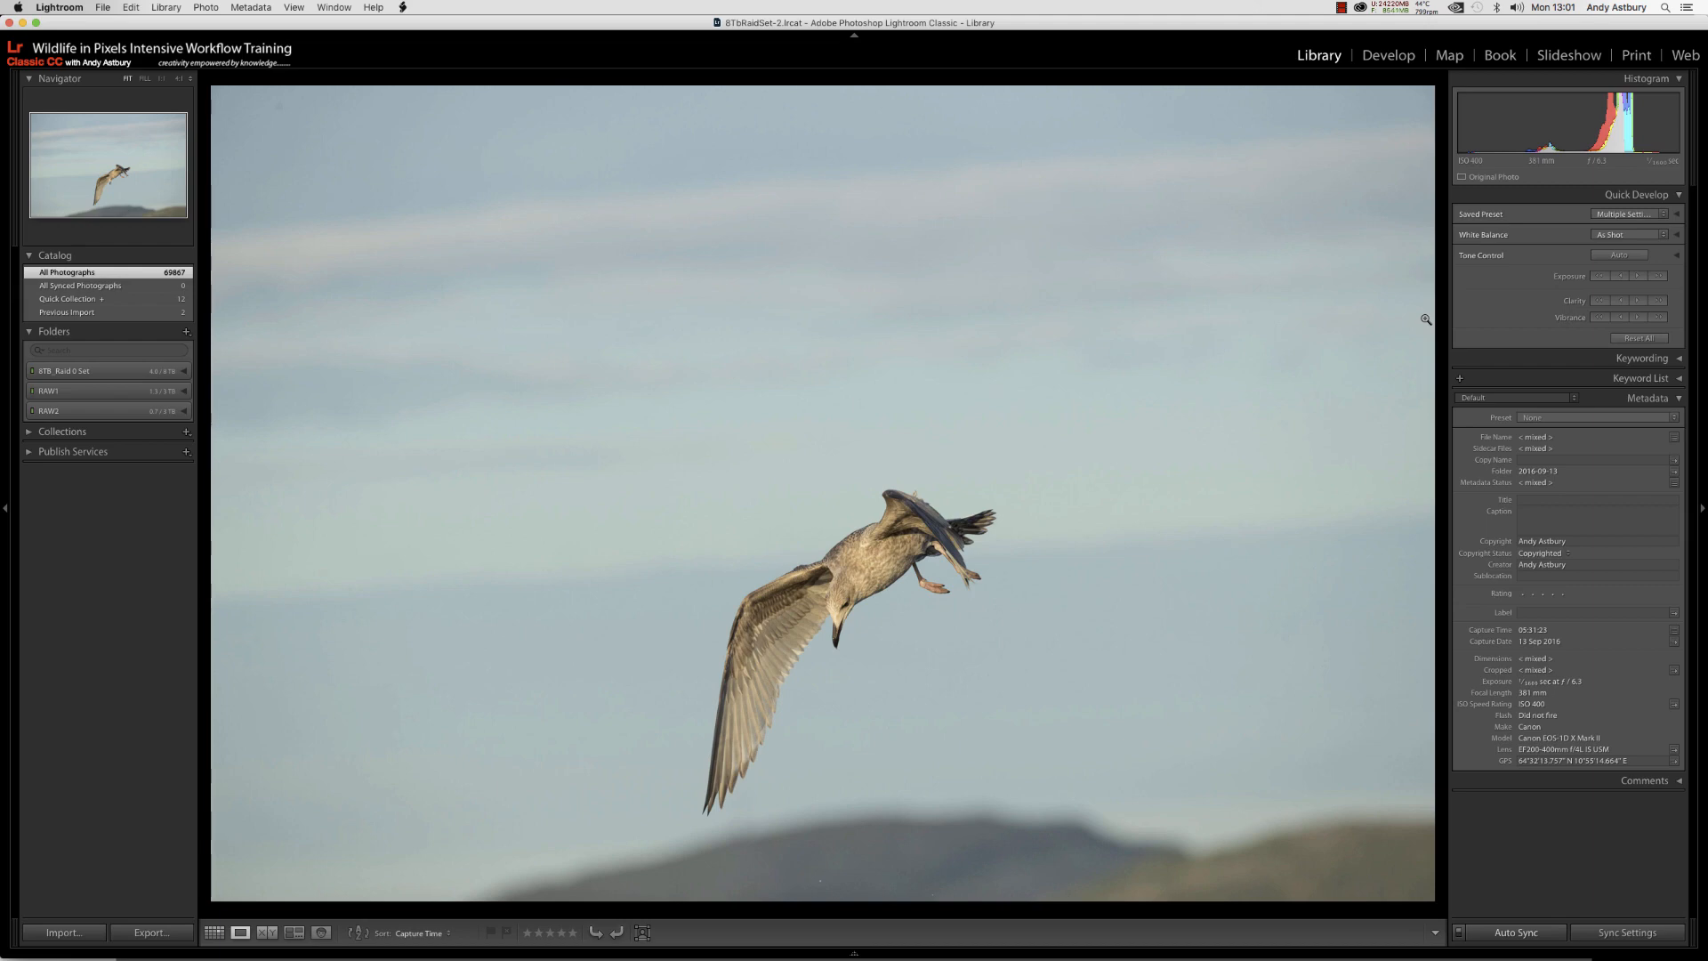
click(852, 953)
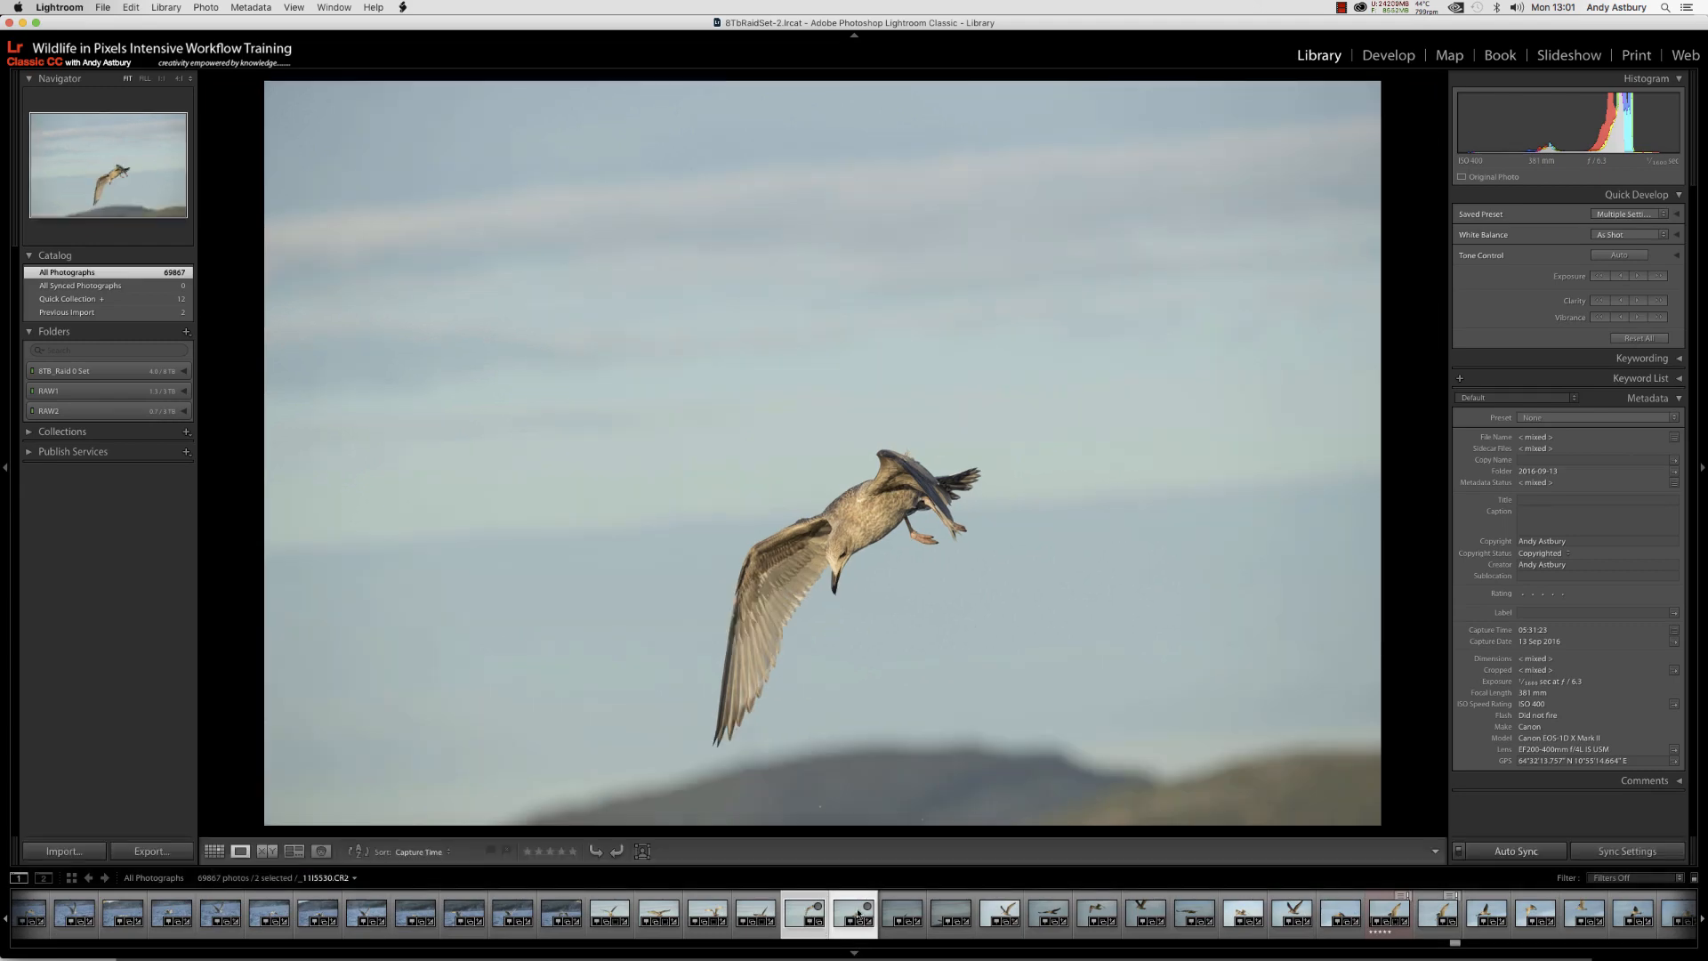
click(805, 913)
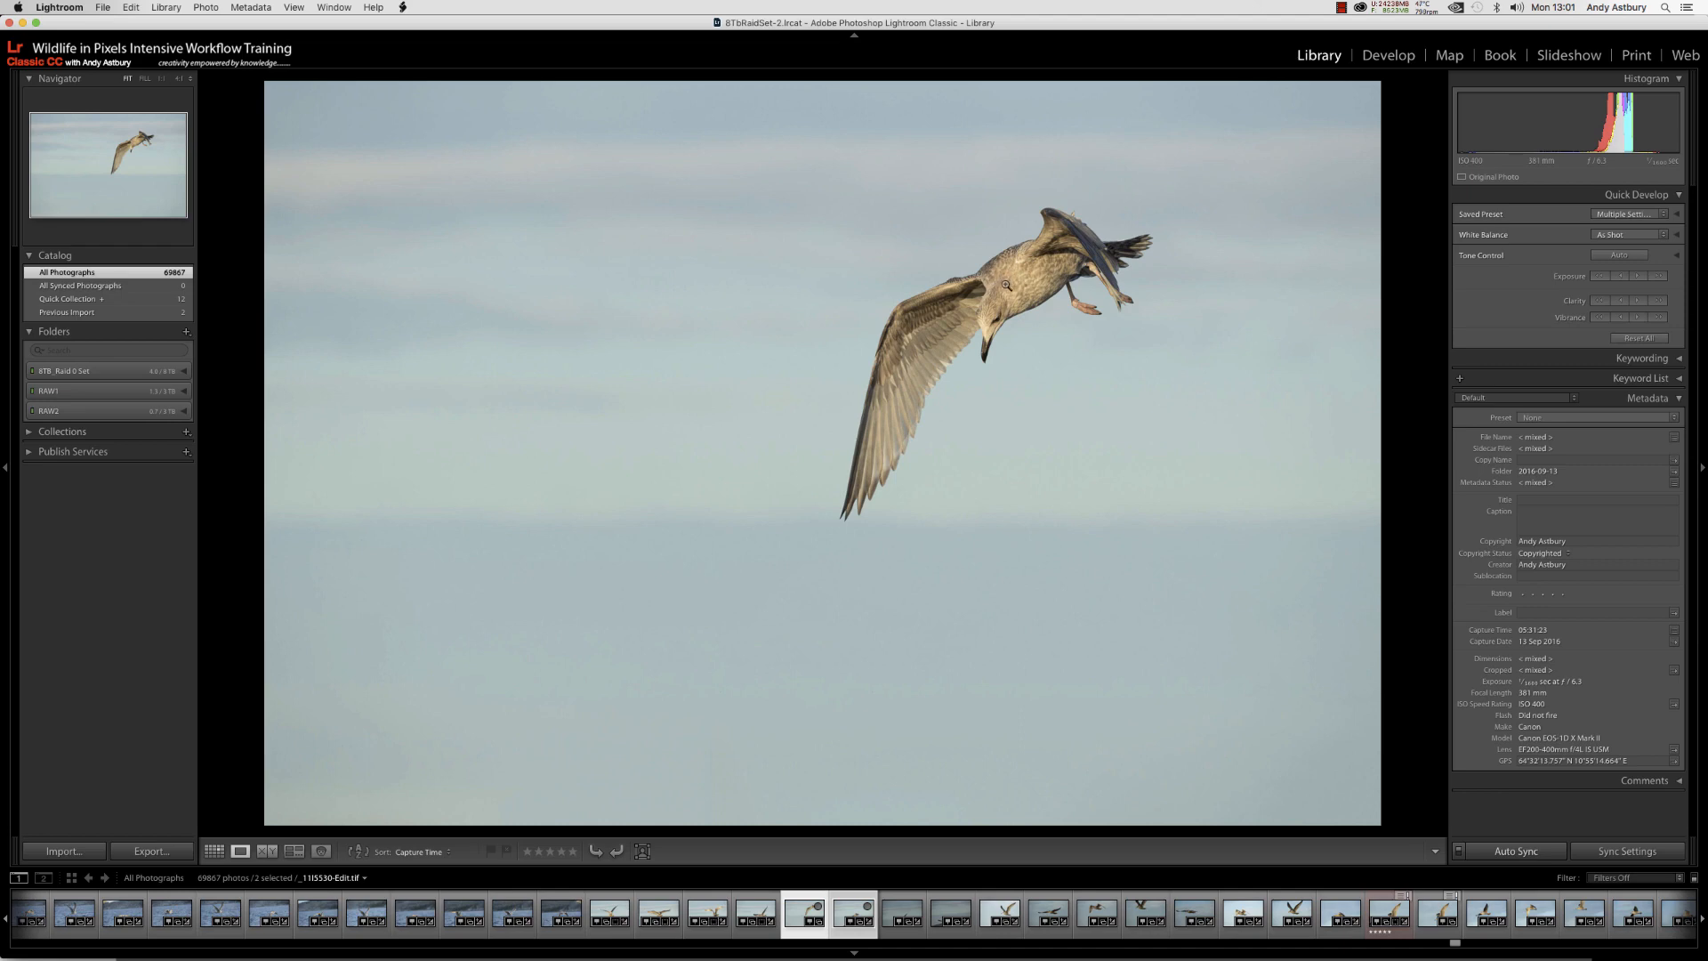
click(761, 913)
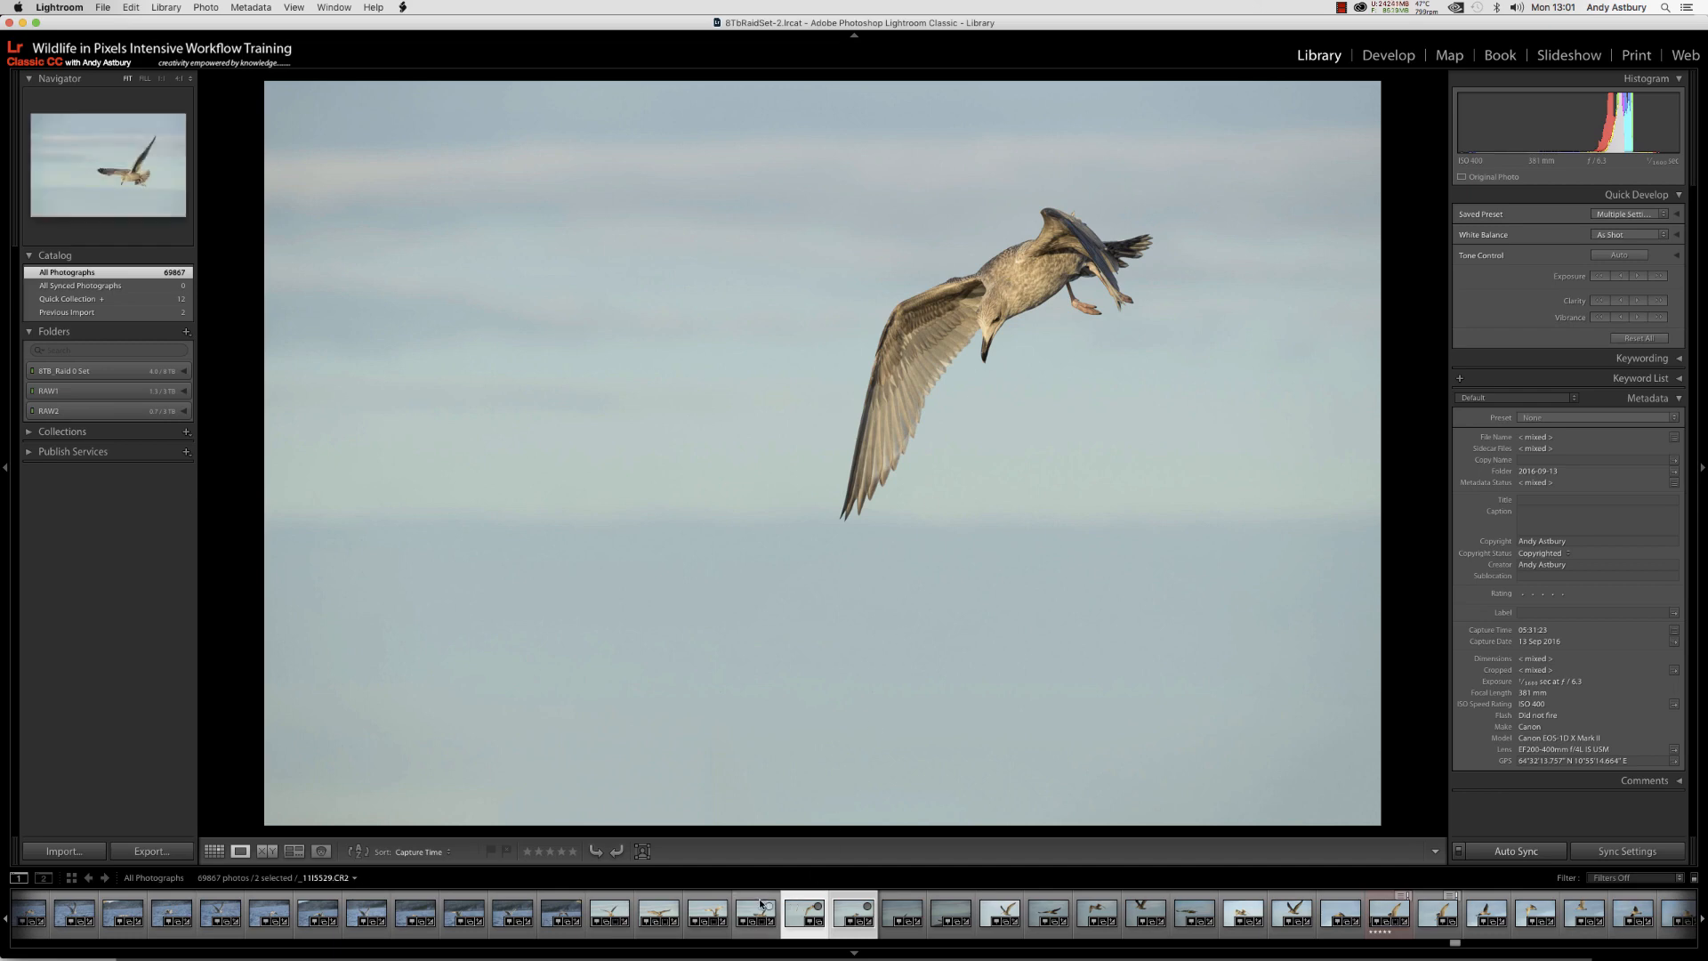
click(854, 913)
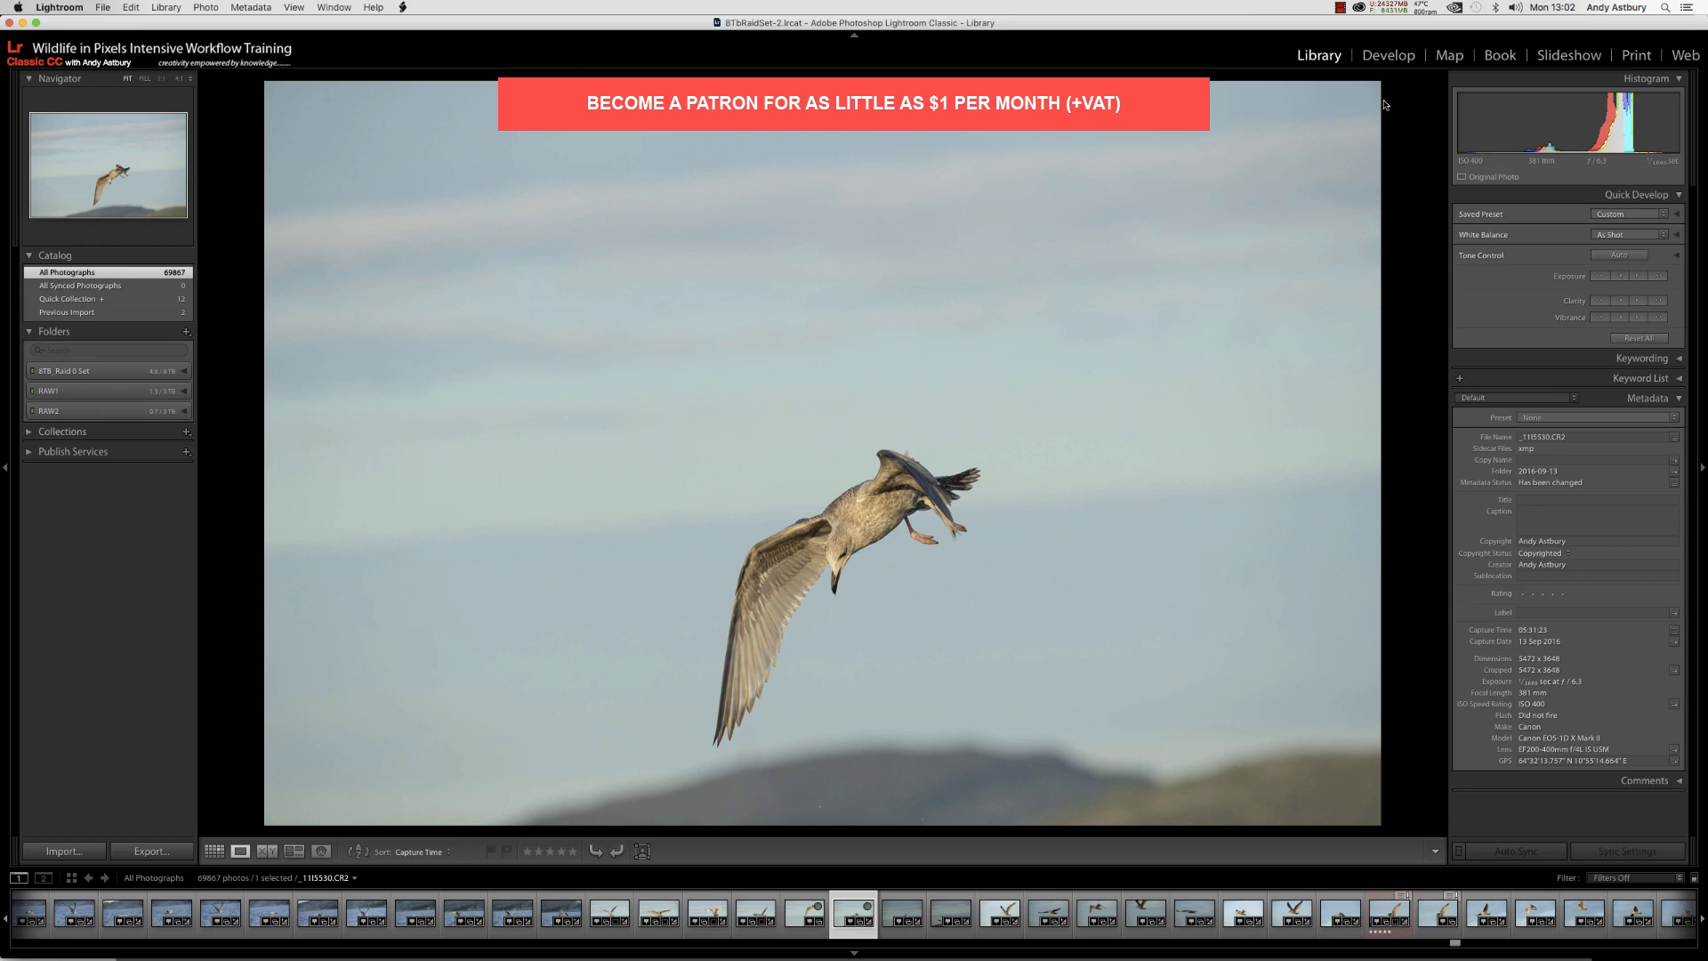
Straighten the raw gull photo in Develop by rotating the crop to an angle of 3.60, and expand the Basic settings
click(1384, 59)
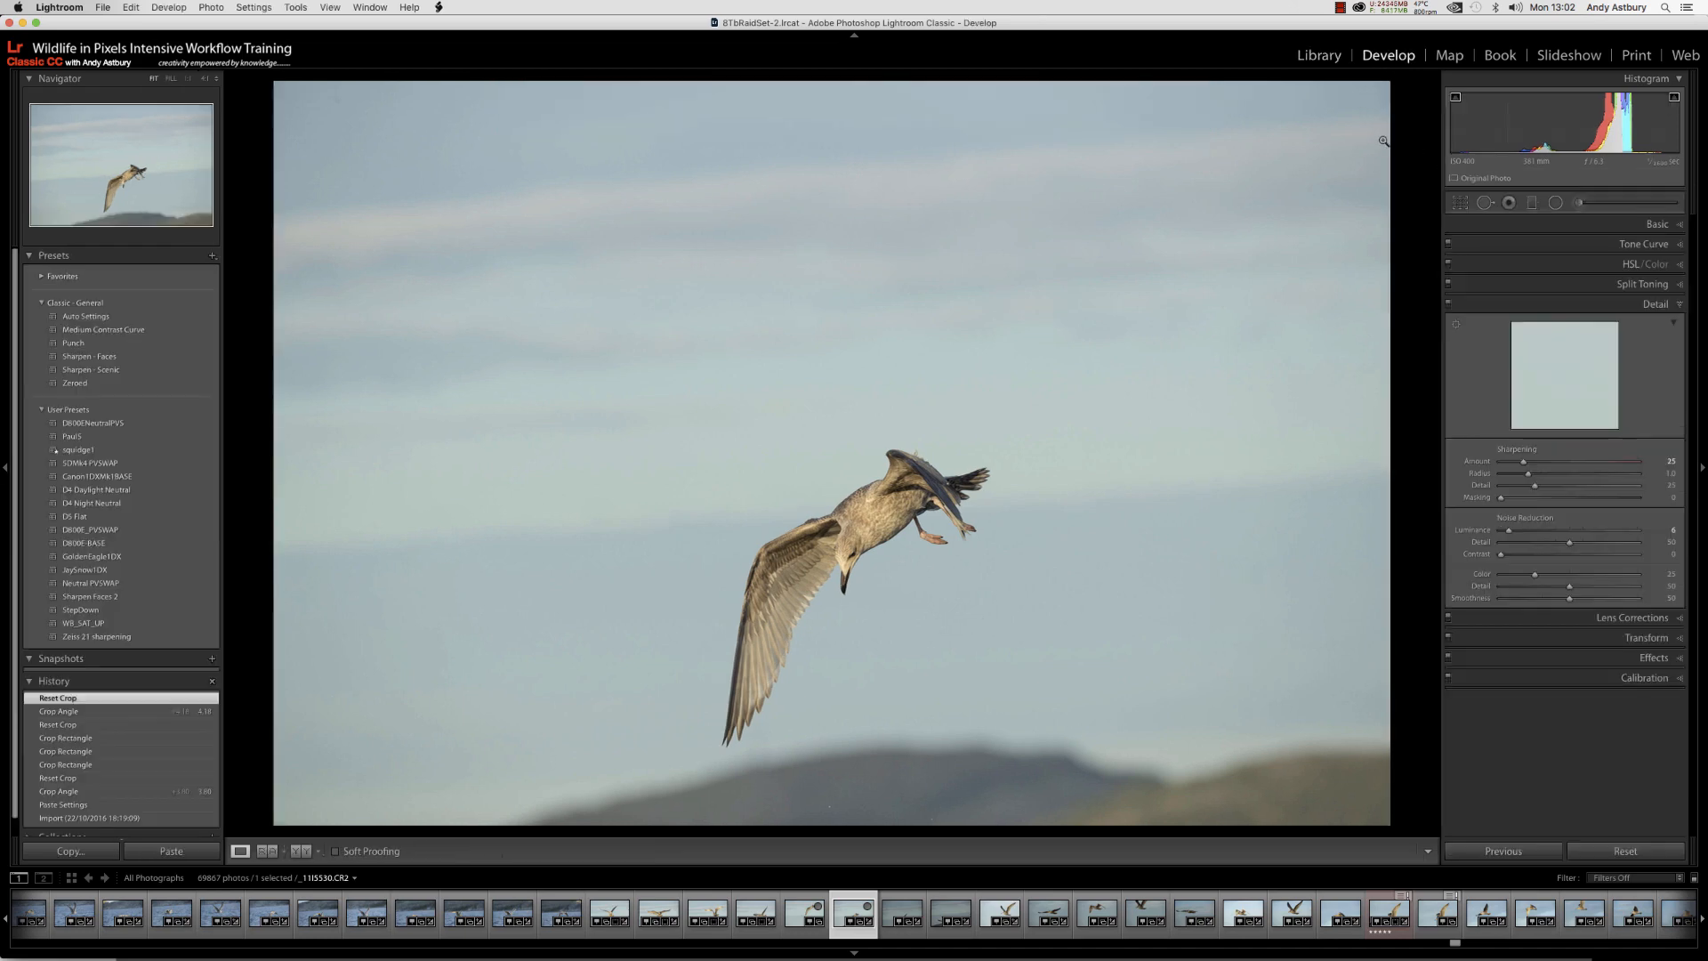
click(1460, 203)
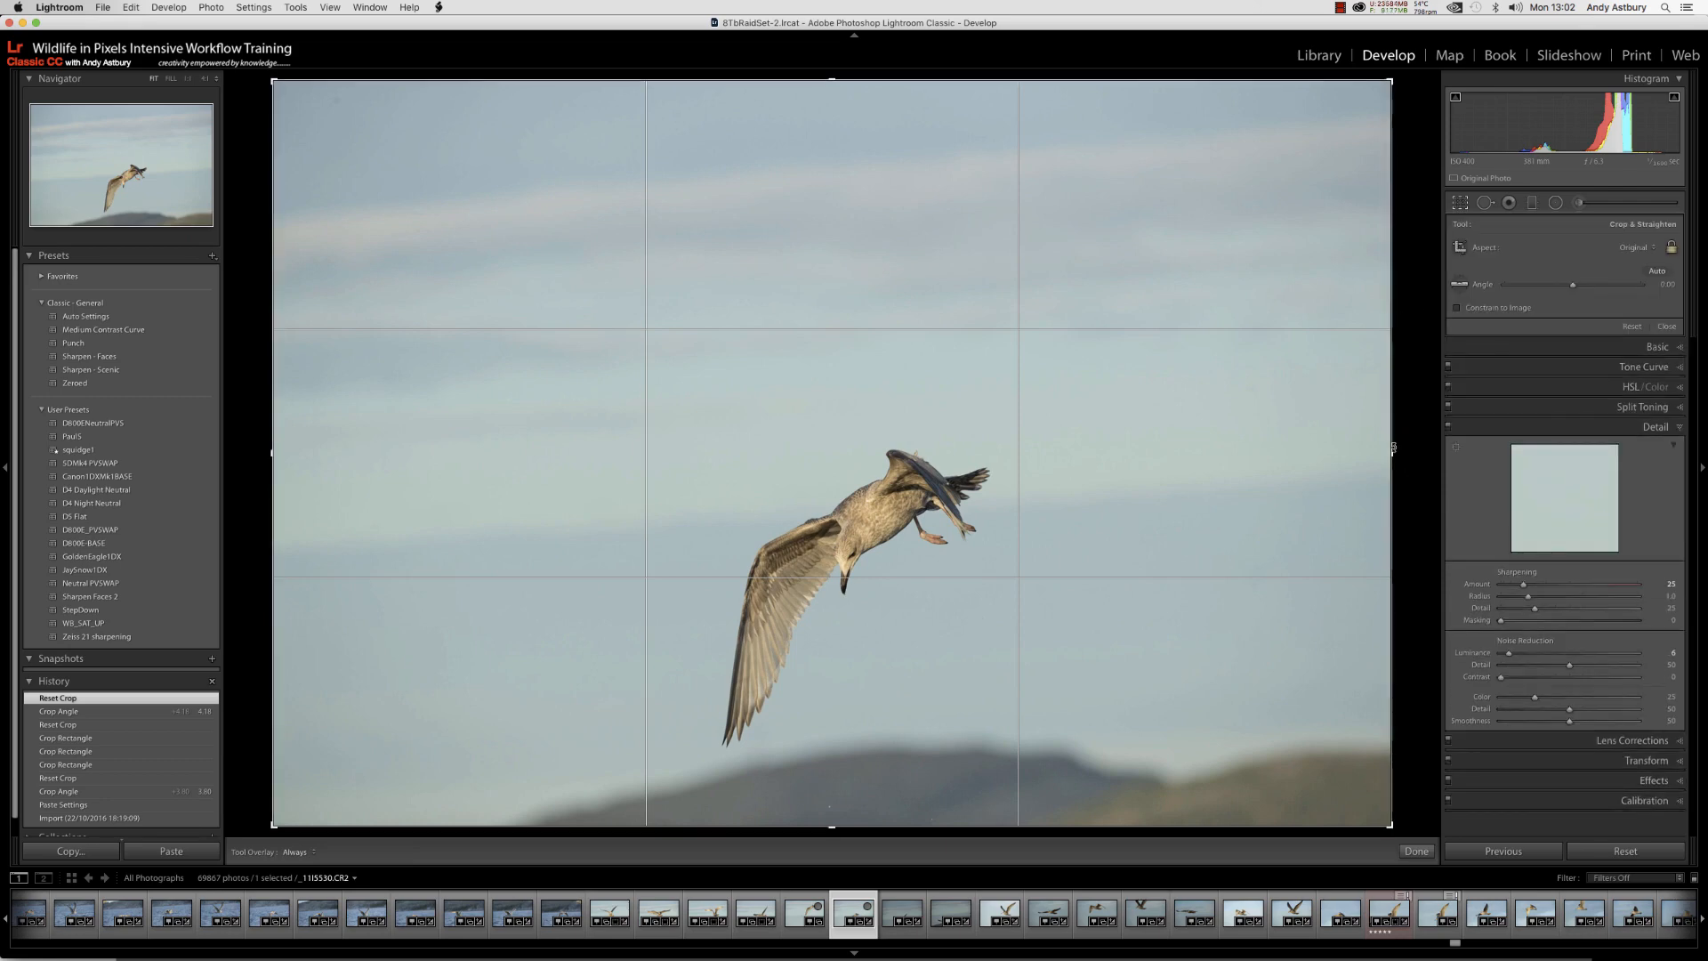
drag(1399, 449, 1318, 517)
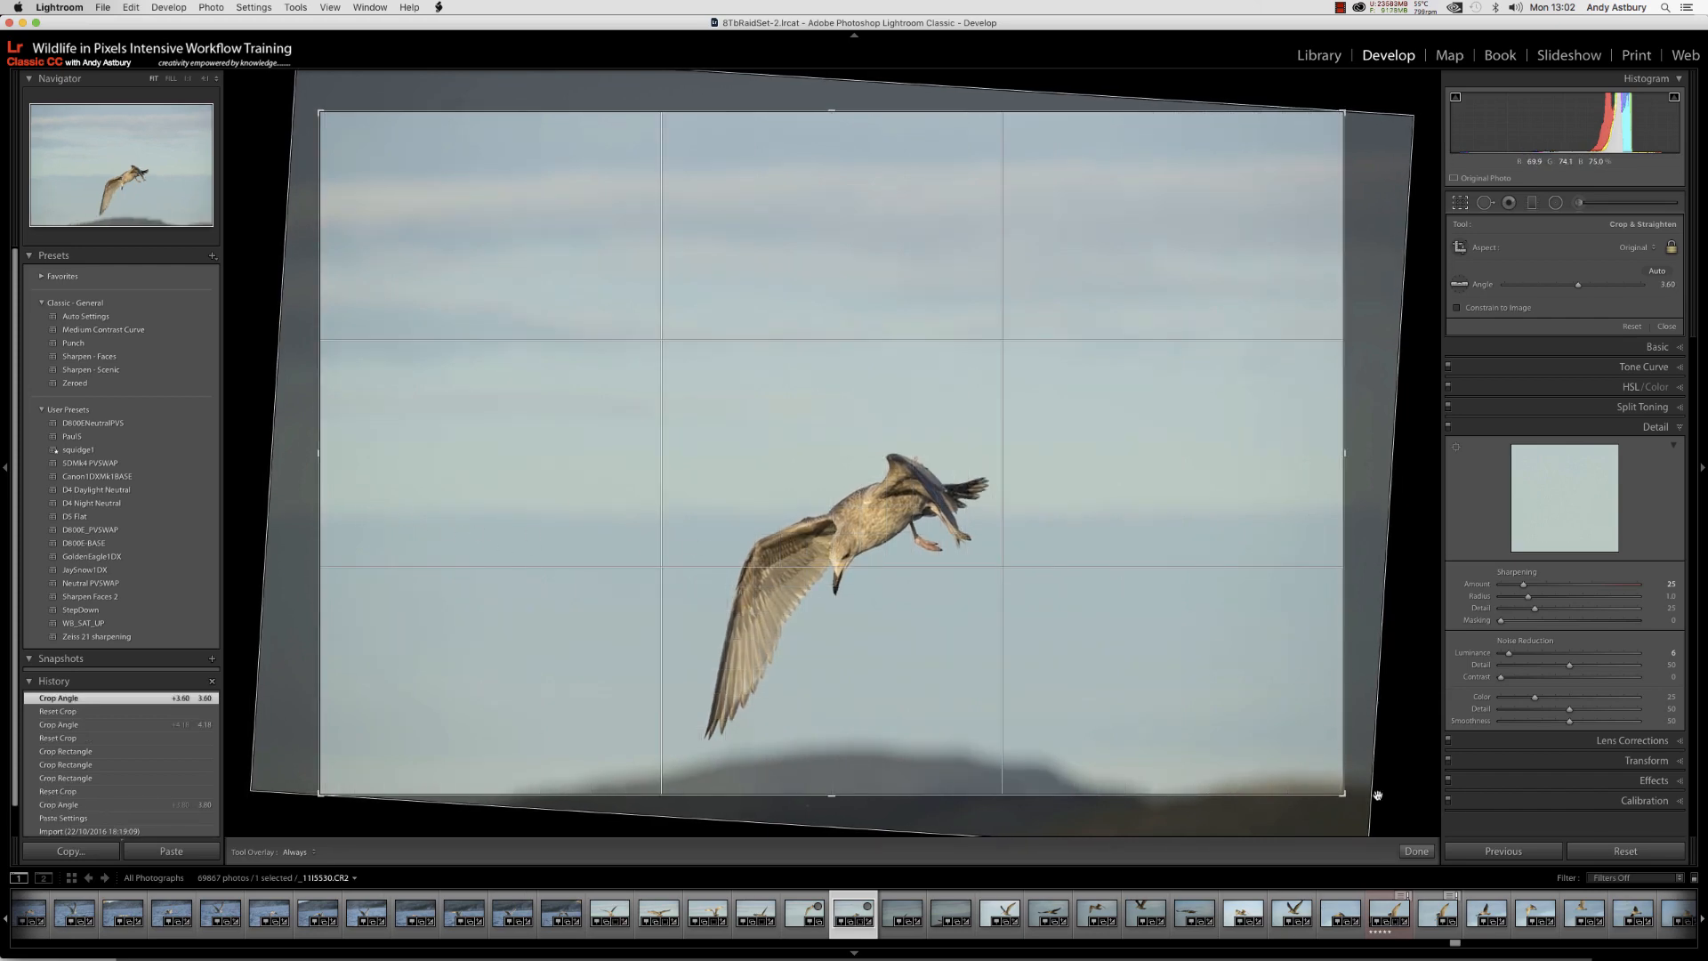
click(1416, 851)
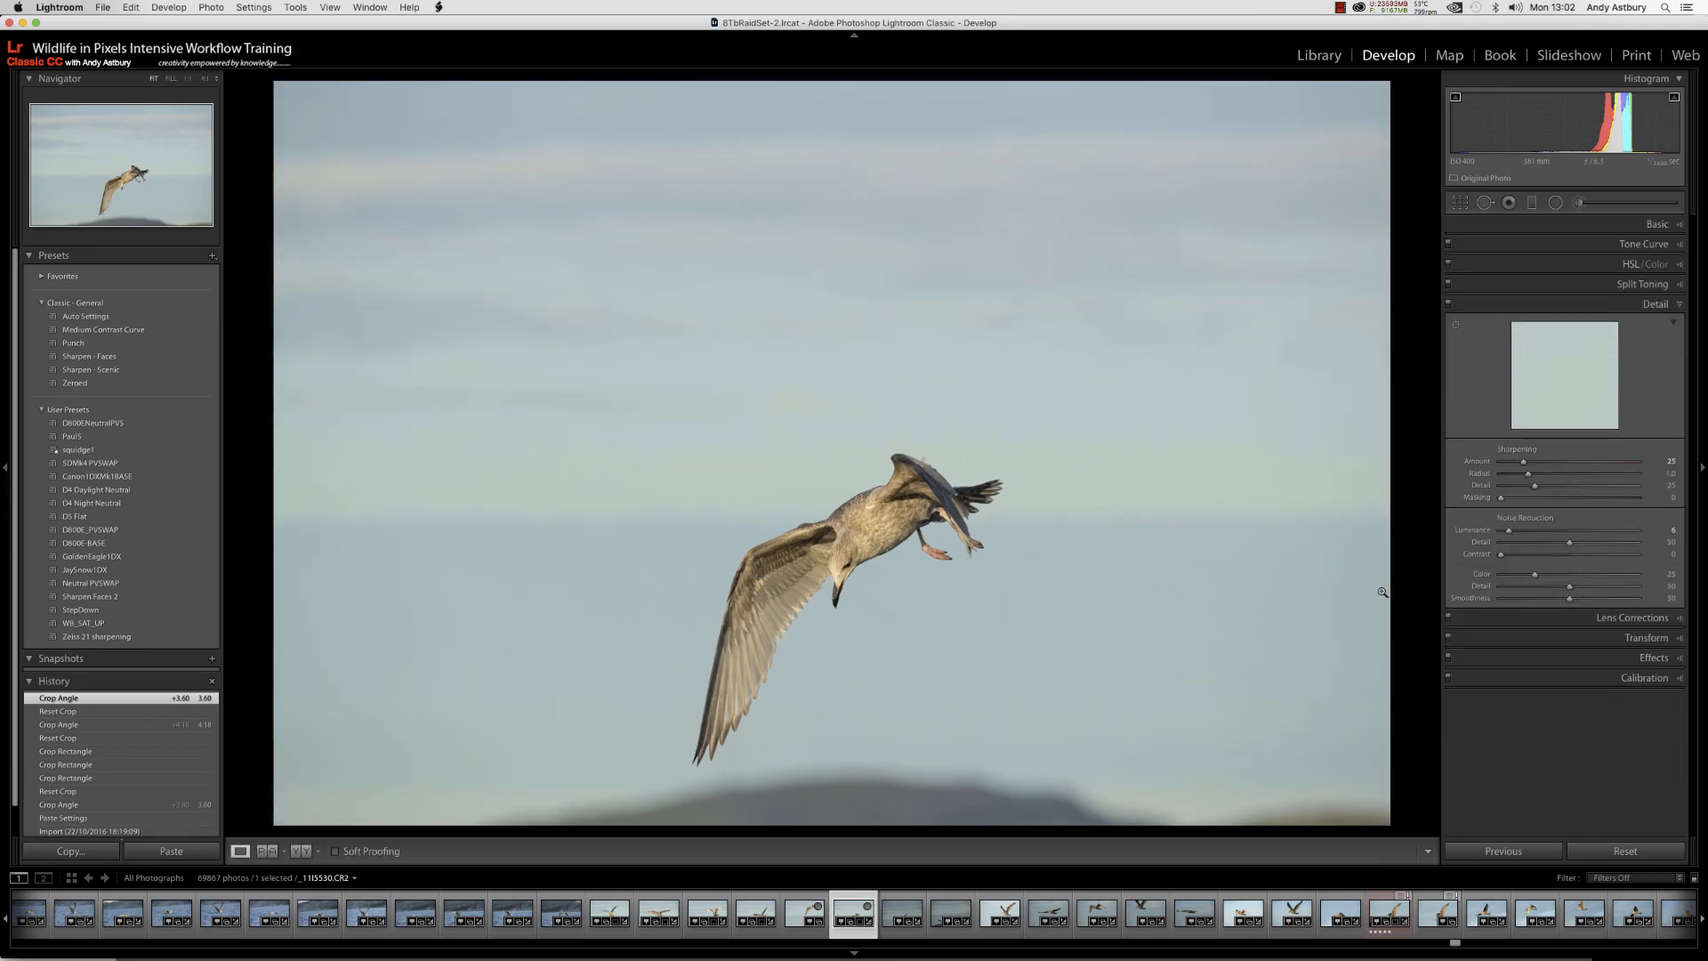
click(1654, 226)
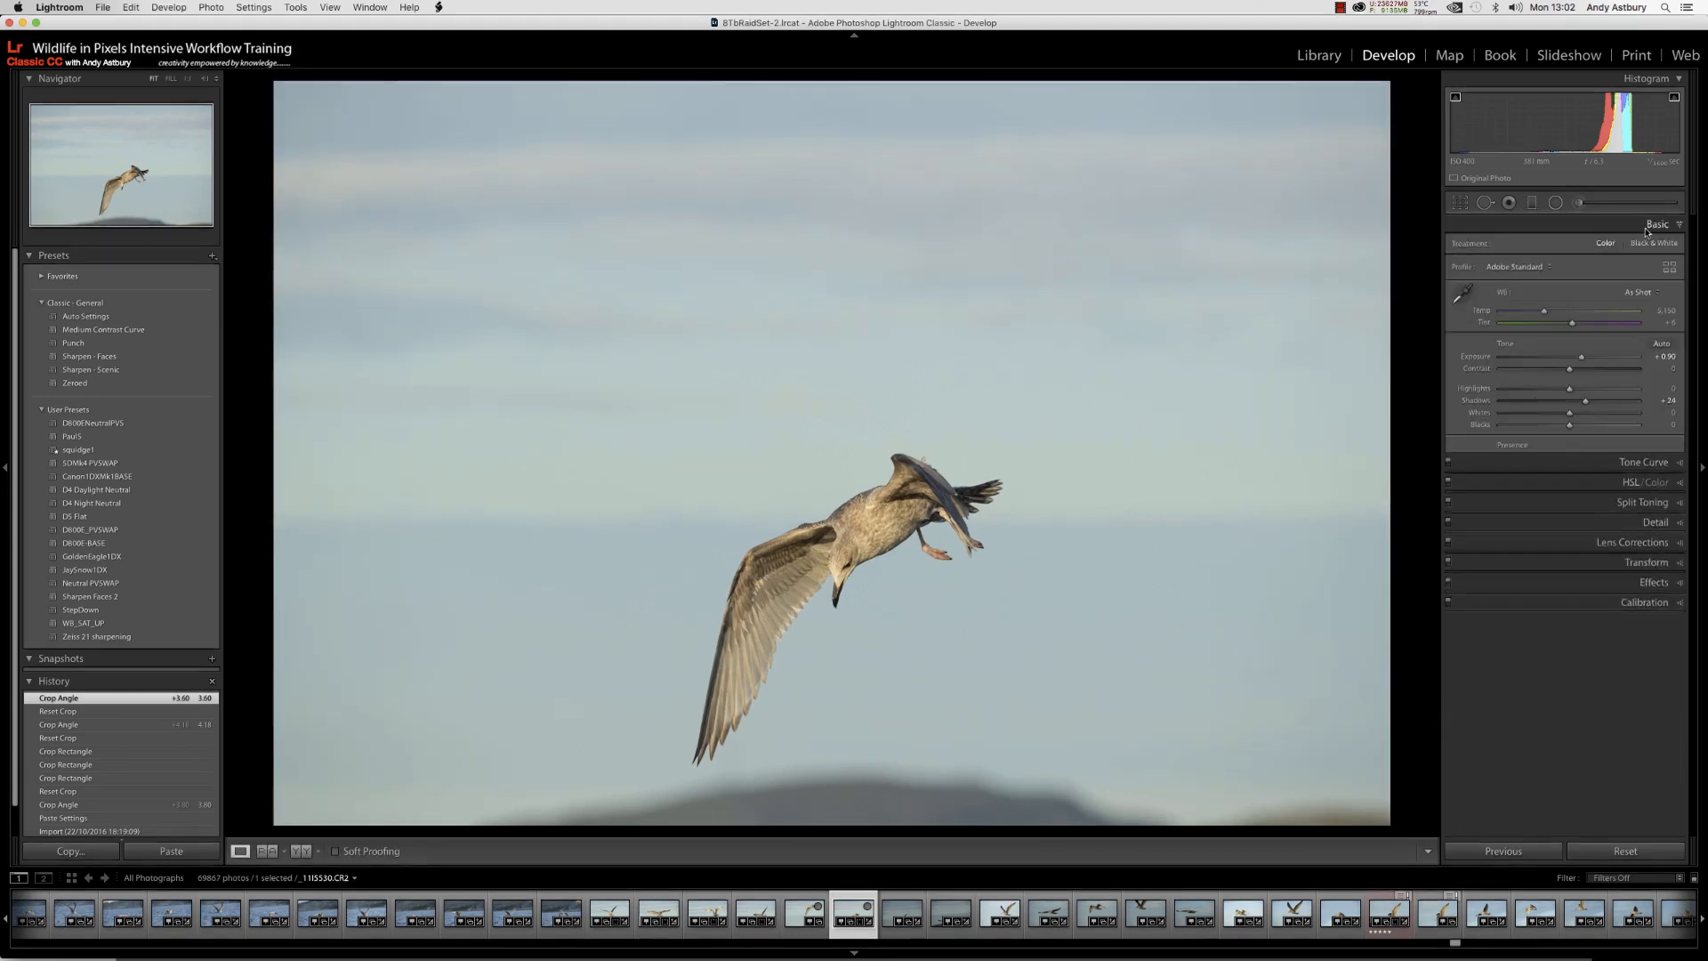
Try a tighter crop with the gull off-centre, and restore the Crop Angle state from the history
click(1322, 59)
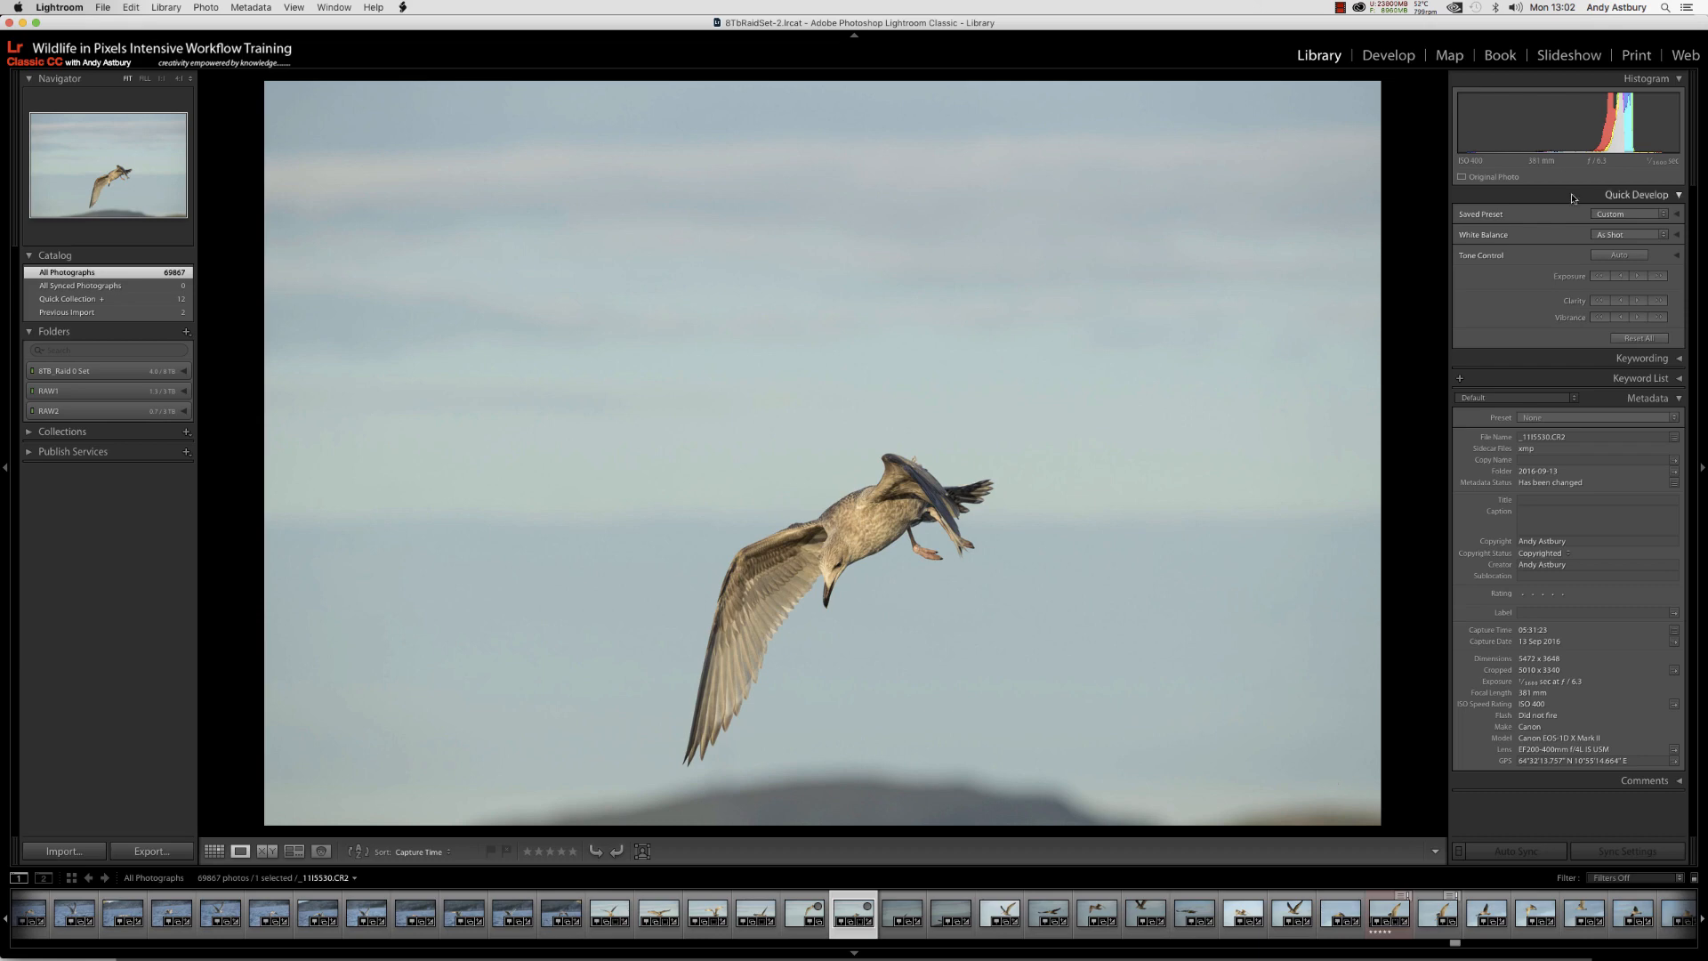
click(1388, 57)
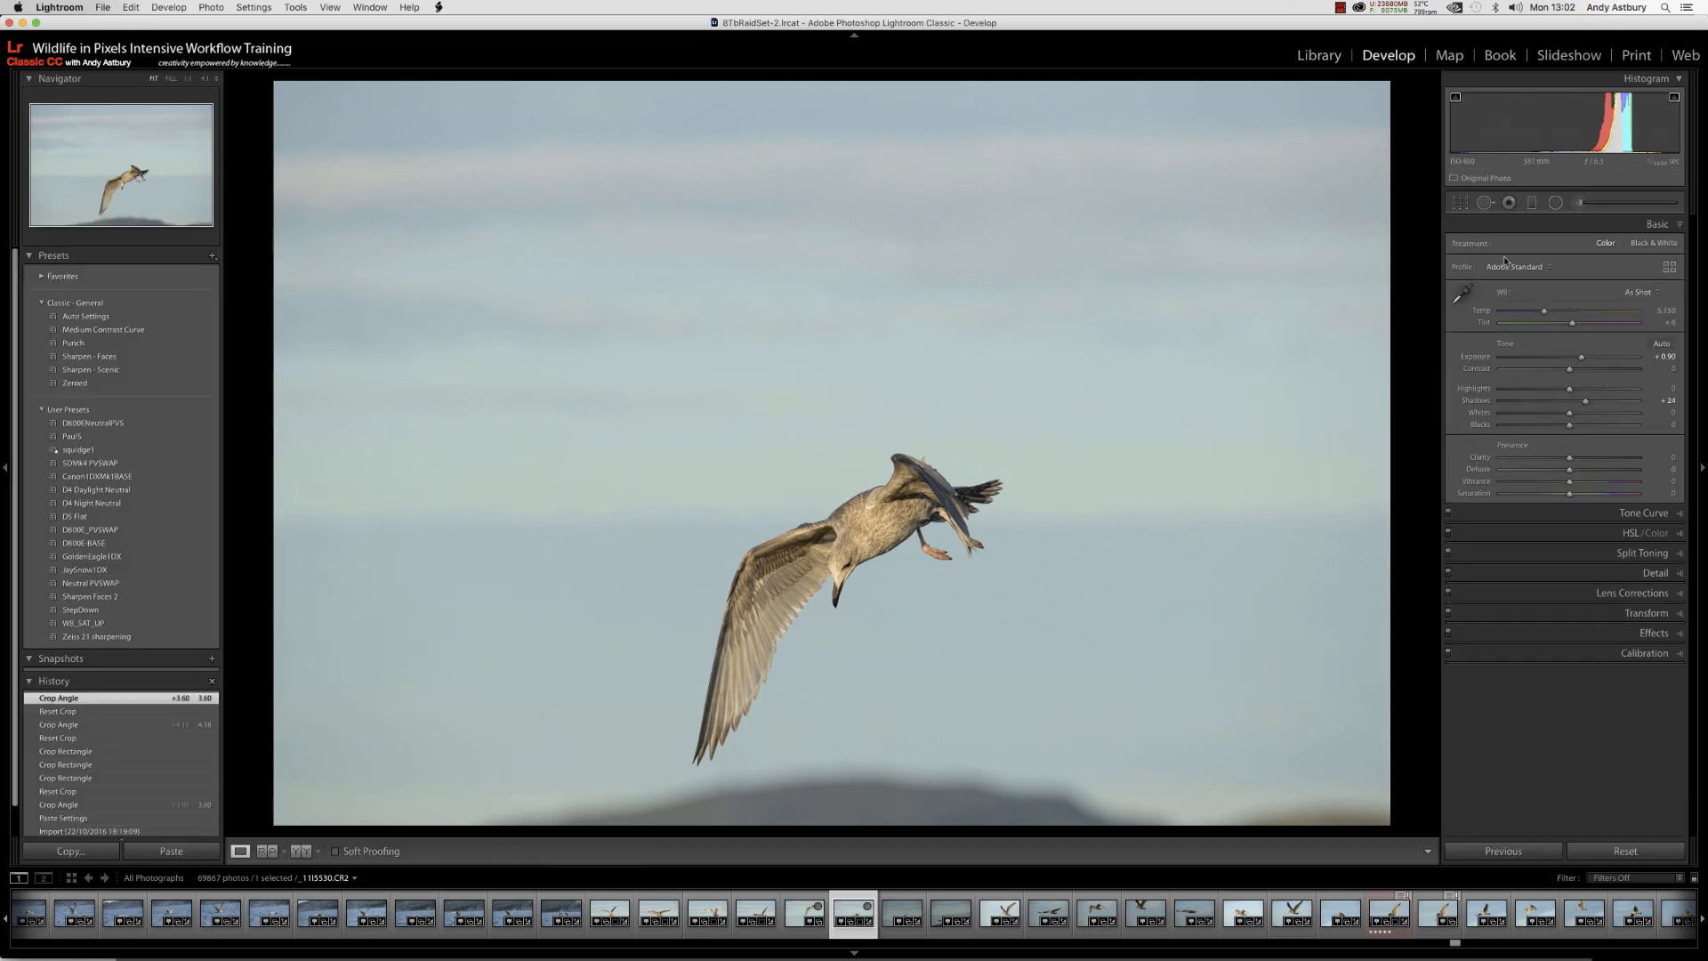
key(r)
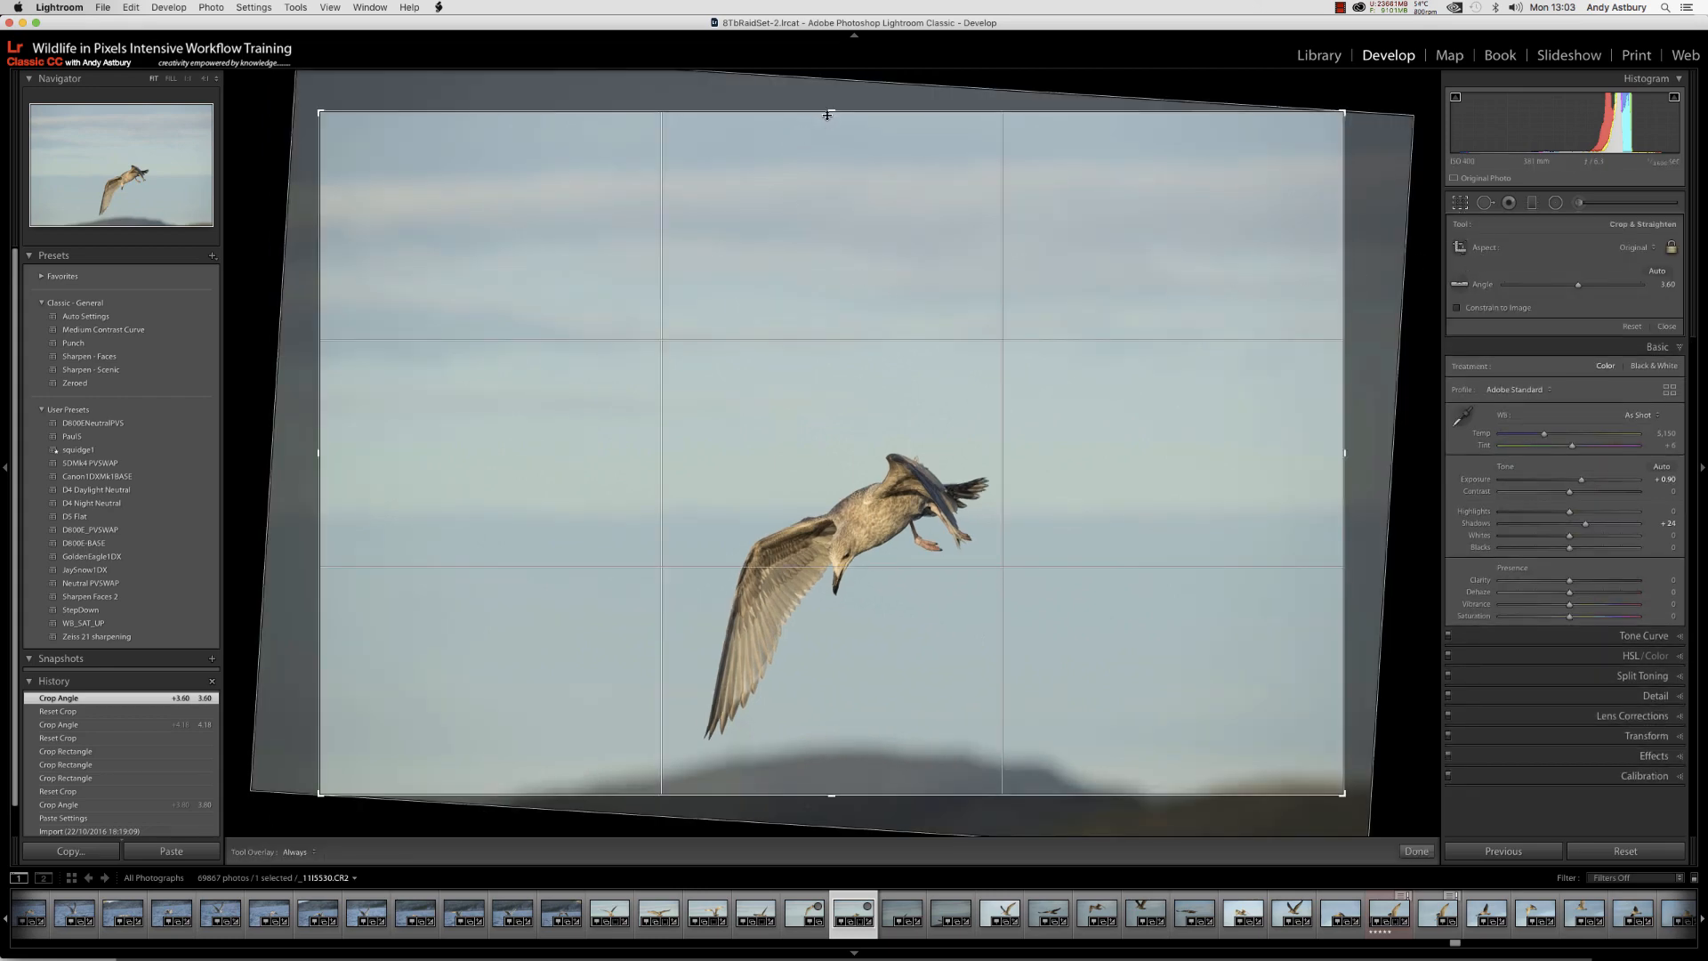
drag(830, 111, 833, 220)
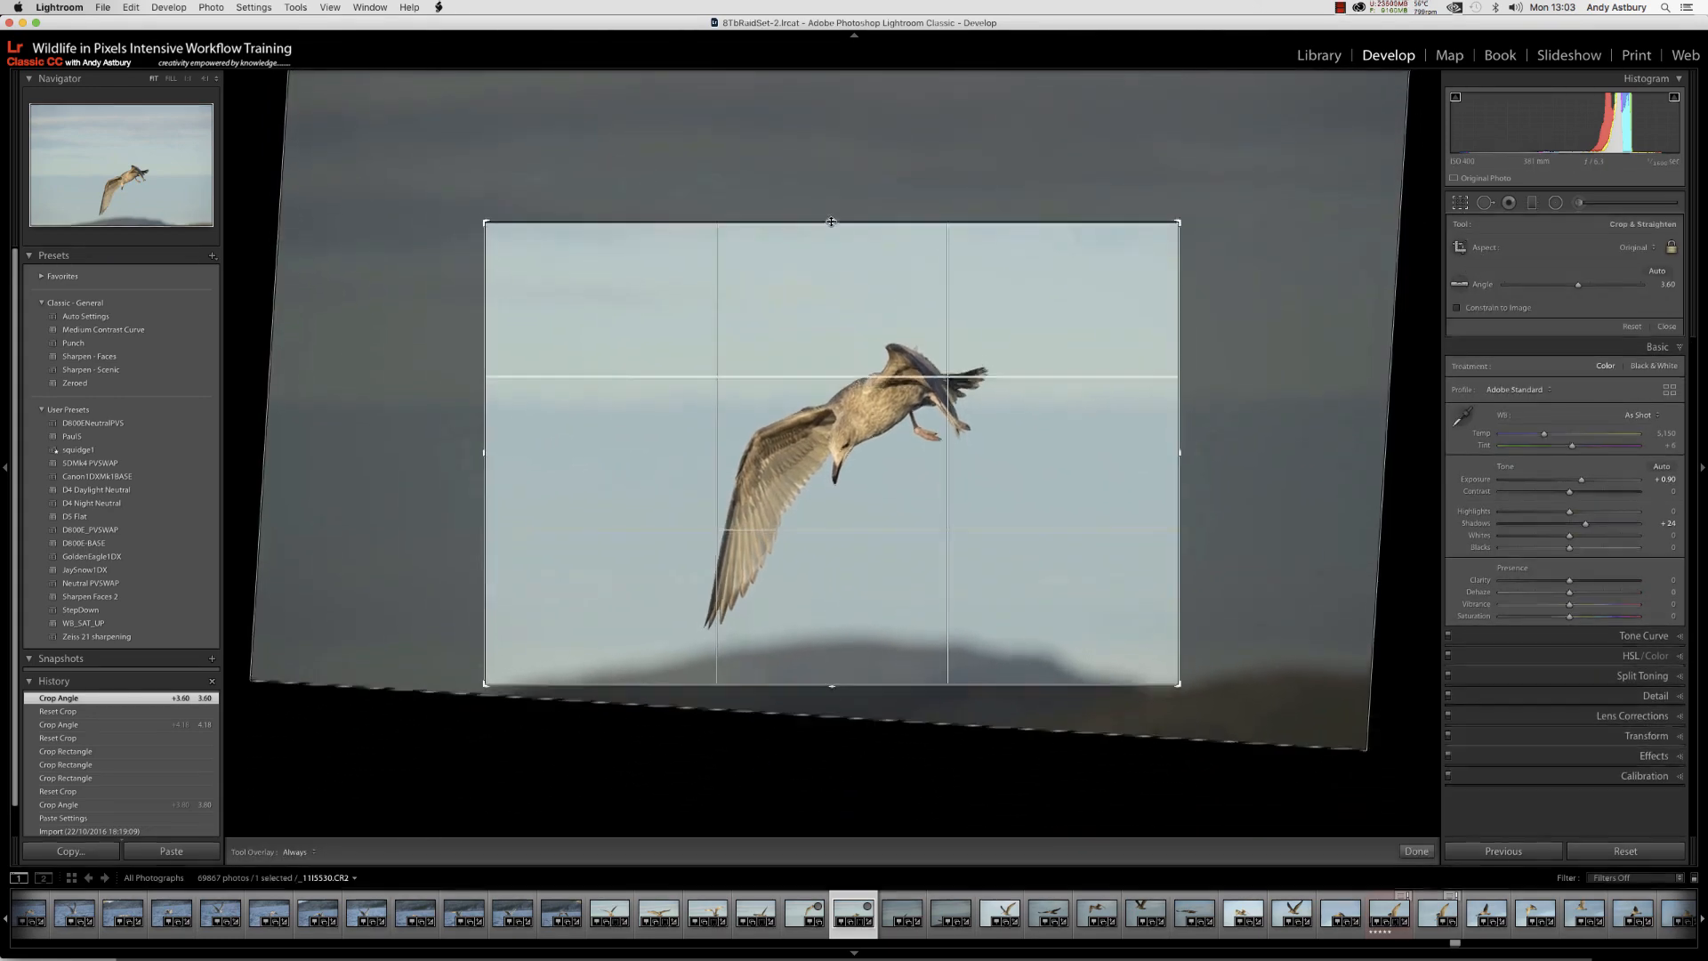
drag(846, 459, 927, 439)
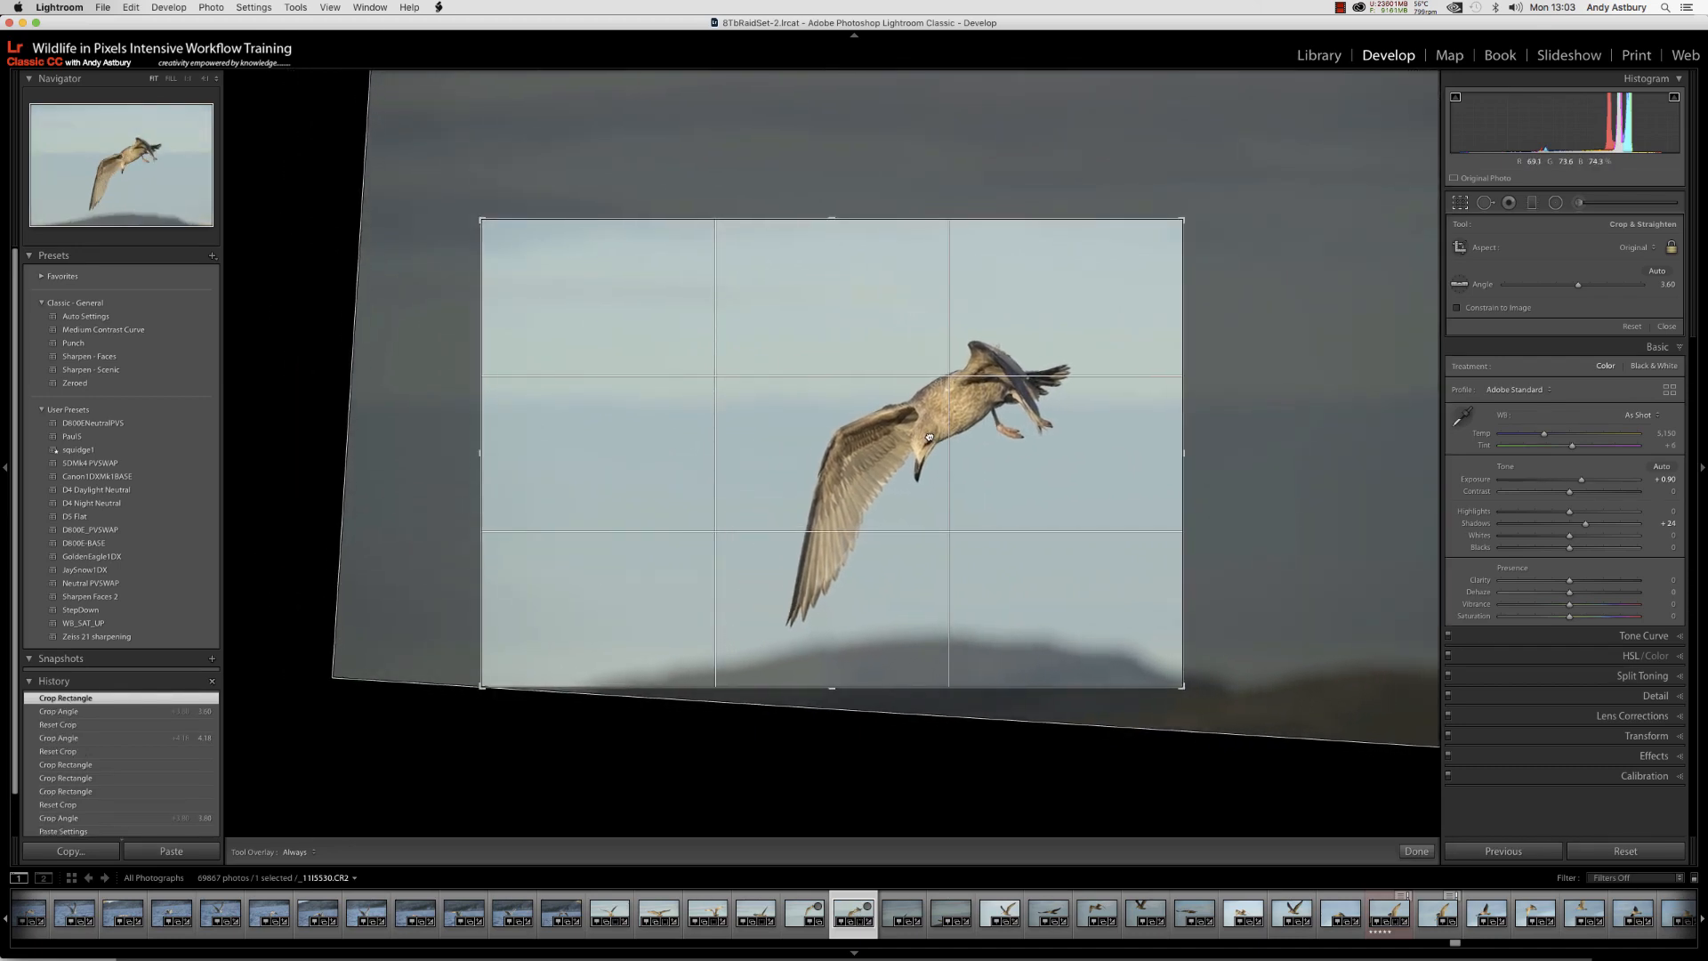
click(1415, 852)
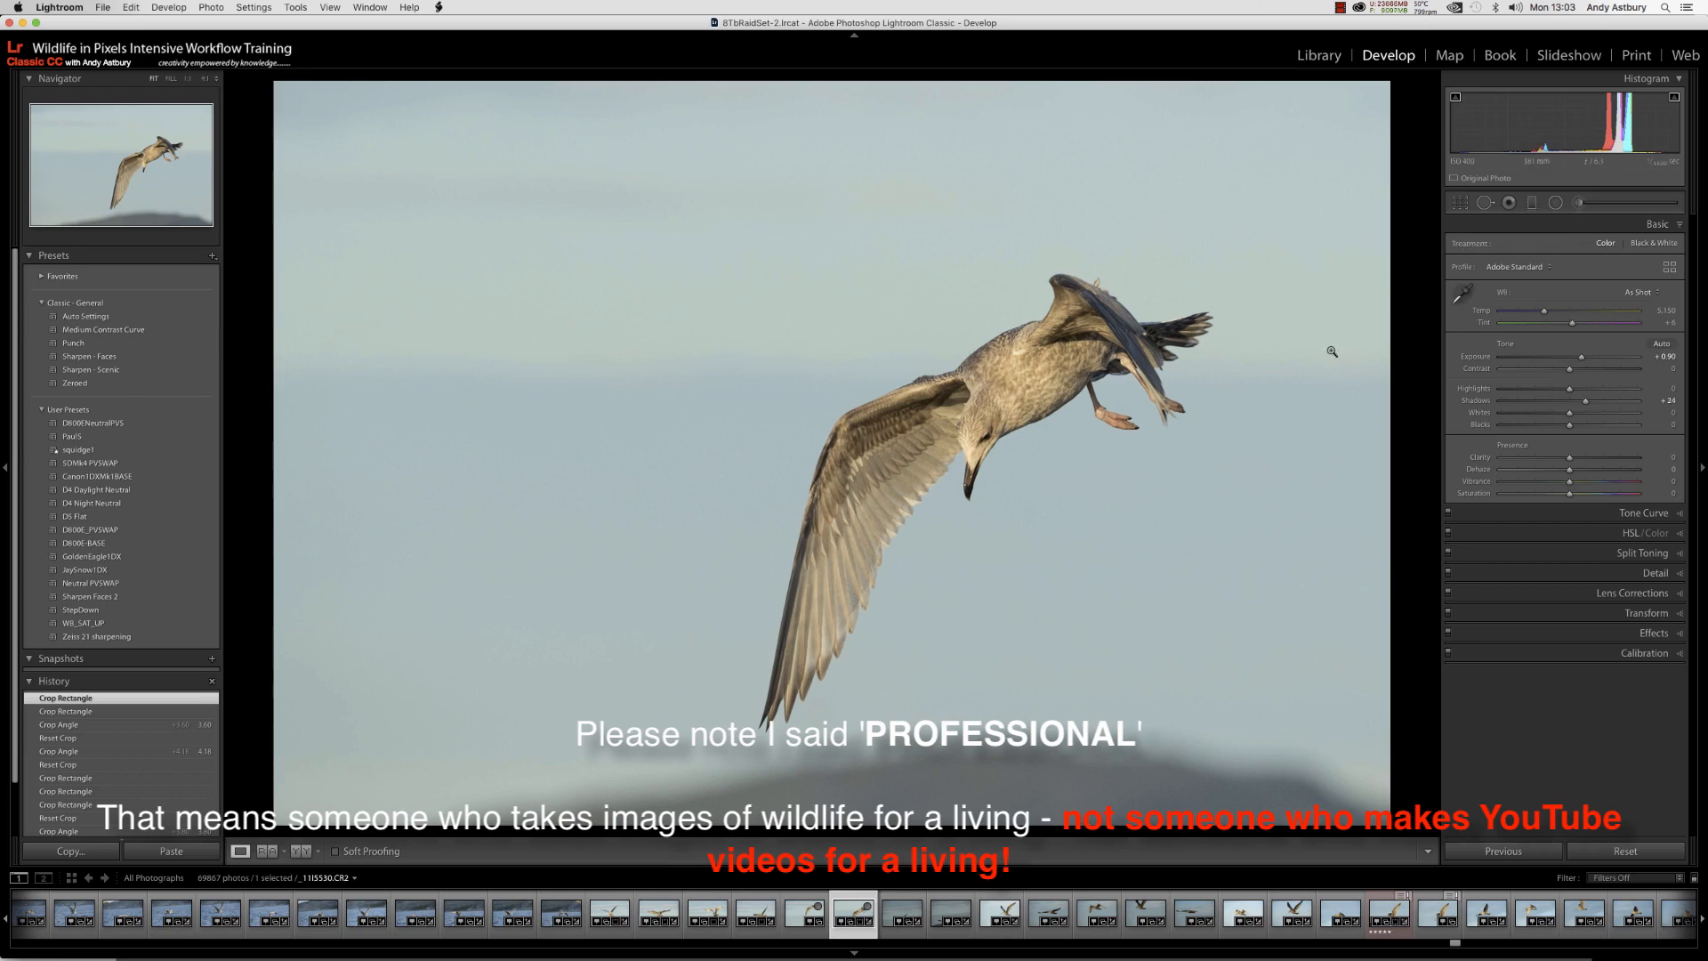
click(76, 725)
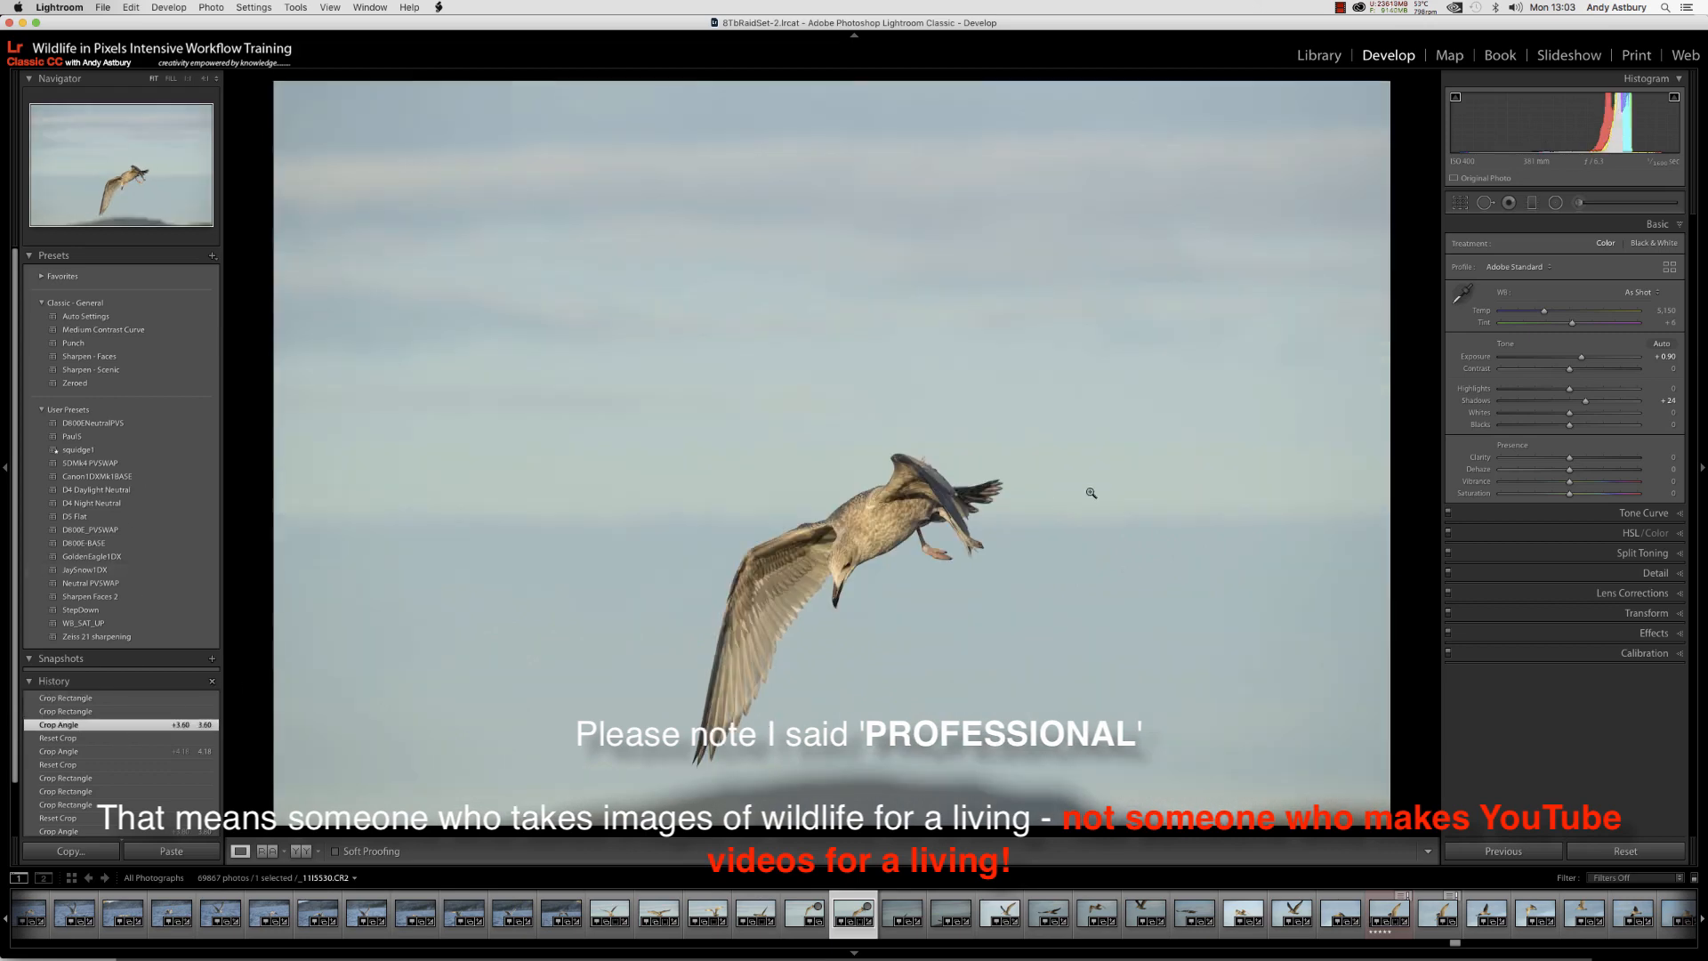
Send the straightened raw gull photo to Adobe Photoshop CC 2018 for editing
right_click(948, 475)
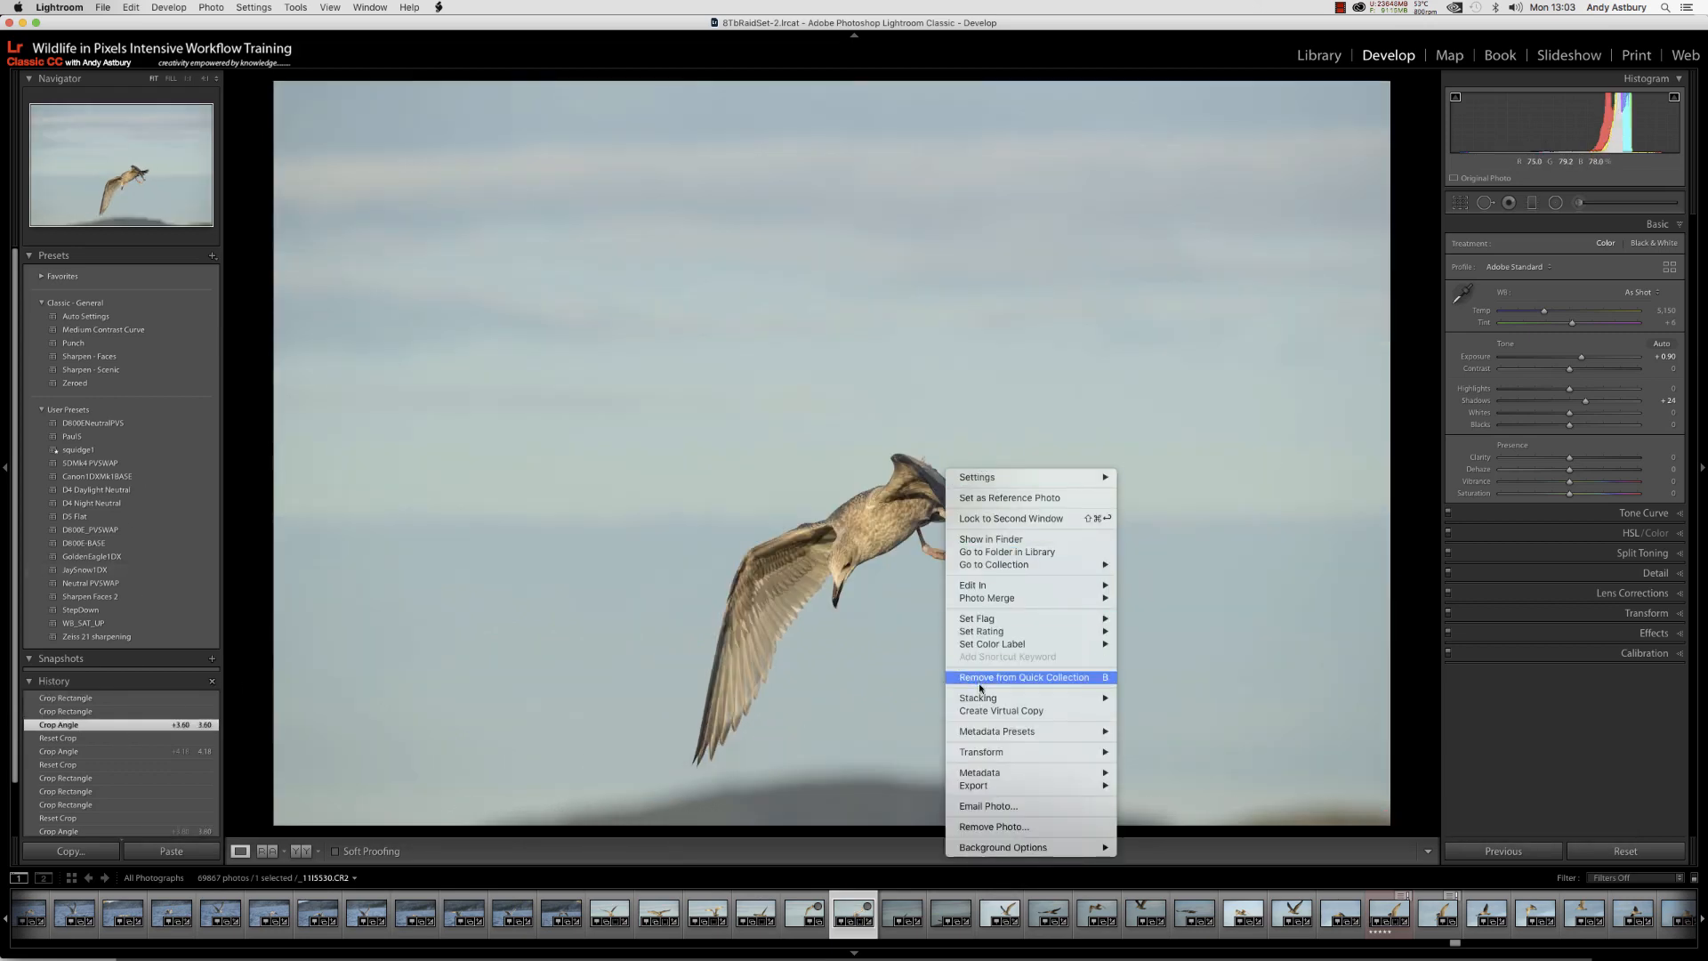
mouse_move(982, 588)
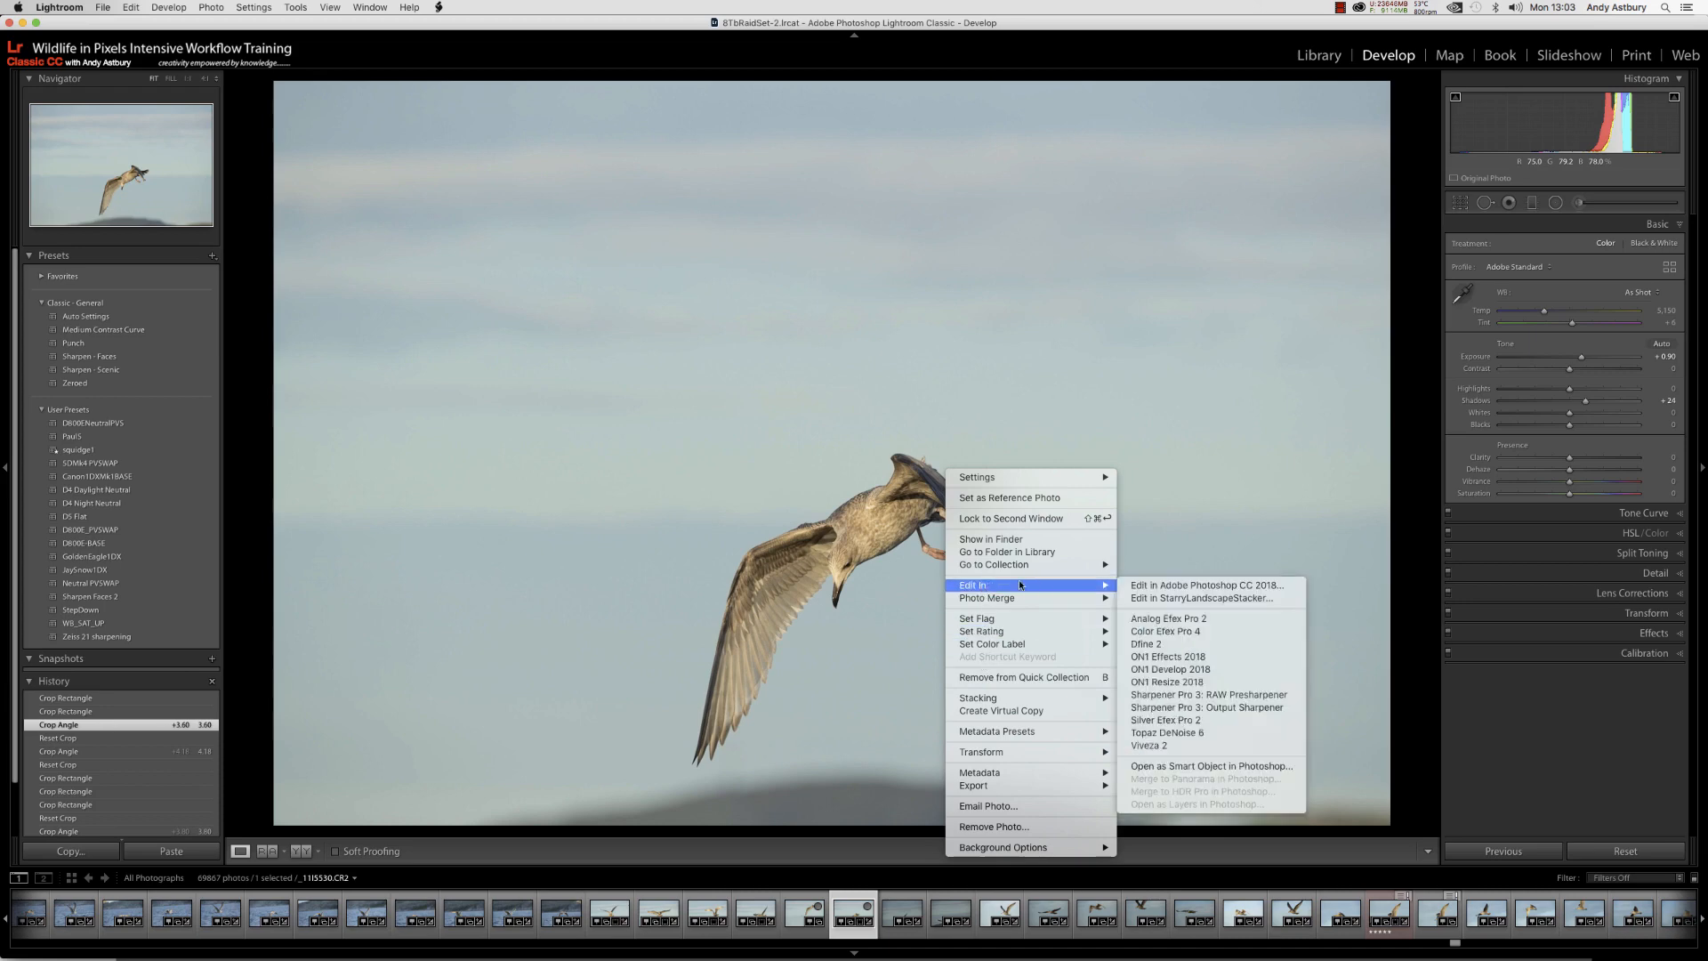
click(1134, 588)
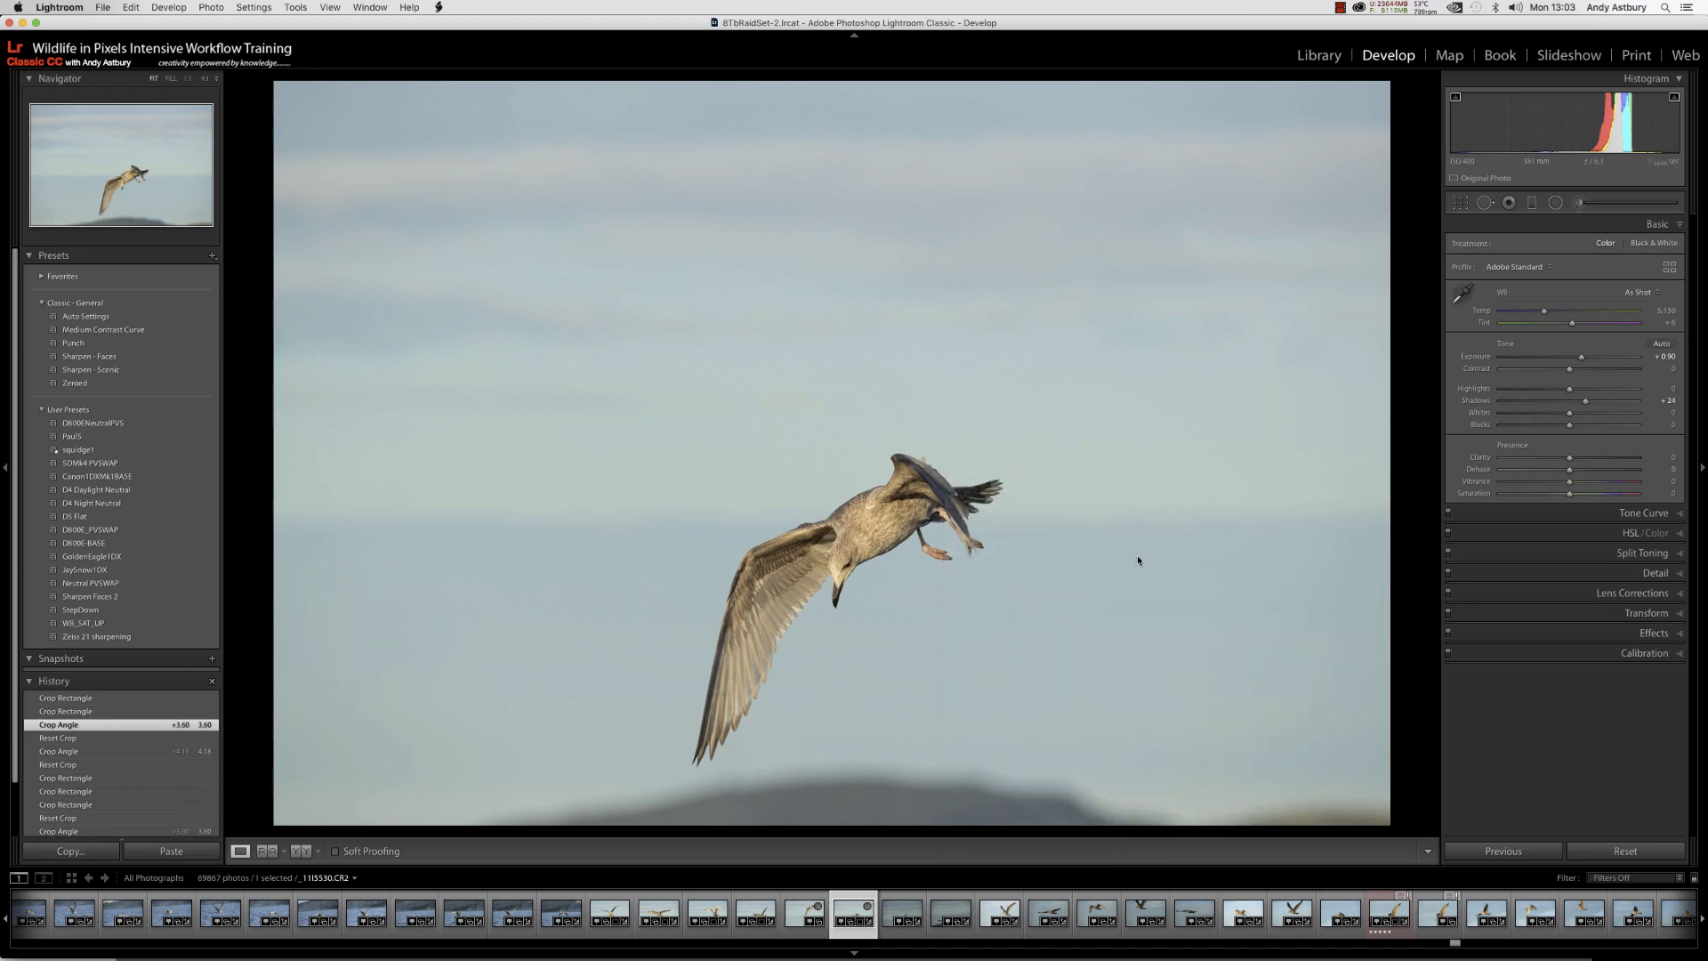
mouse_move(654, 943)
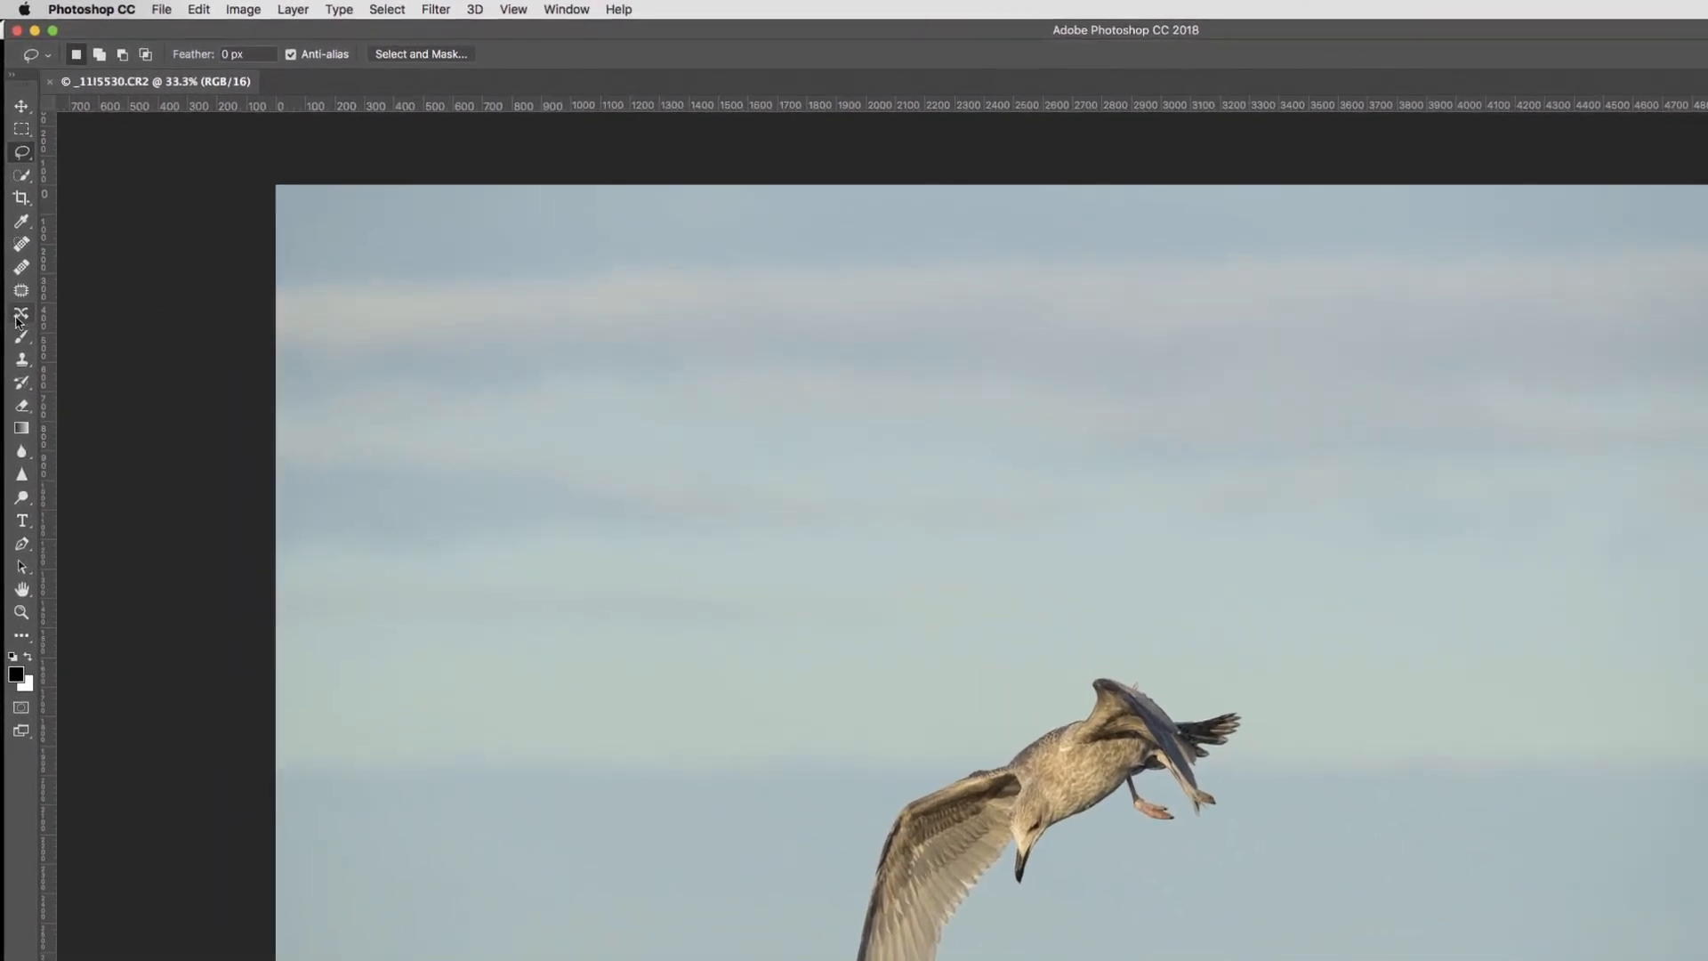
Try to move the gull up and to the right in the frame with Content-Aware Move, using Structure 7 and Color 10
click(16, 236)
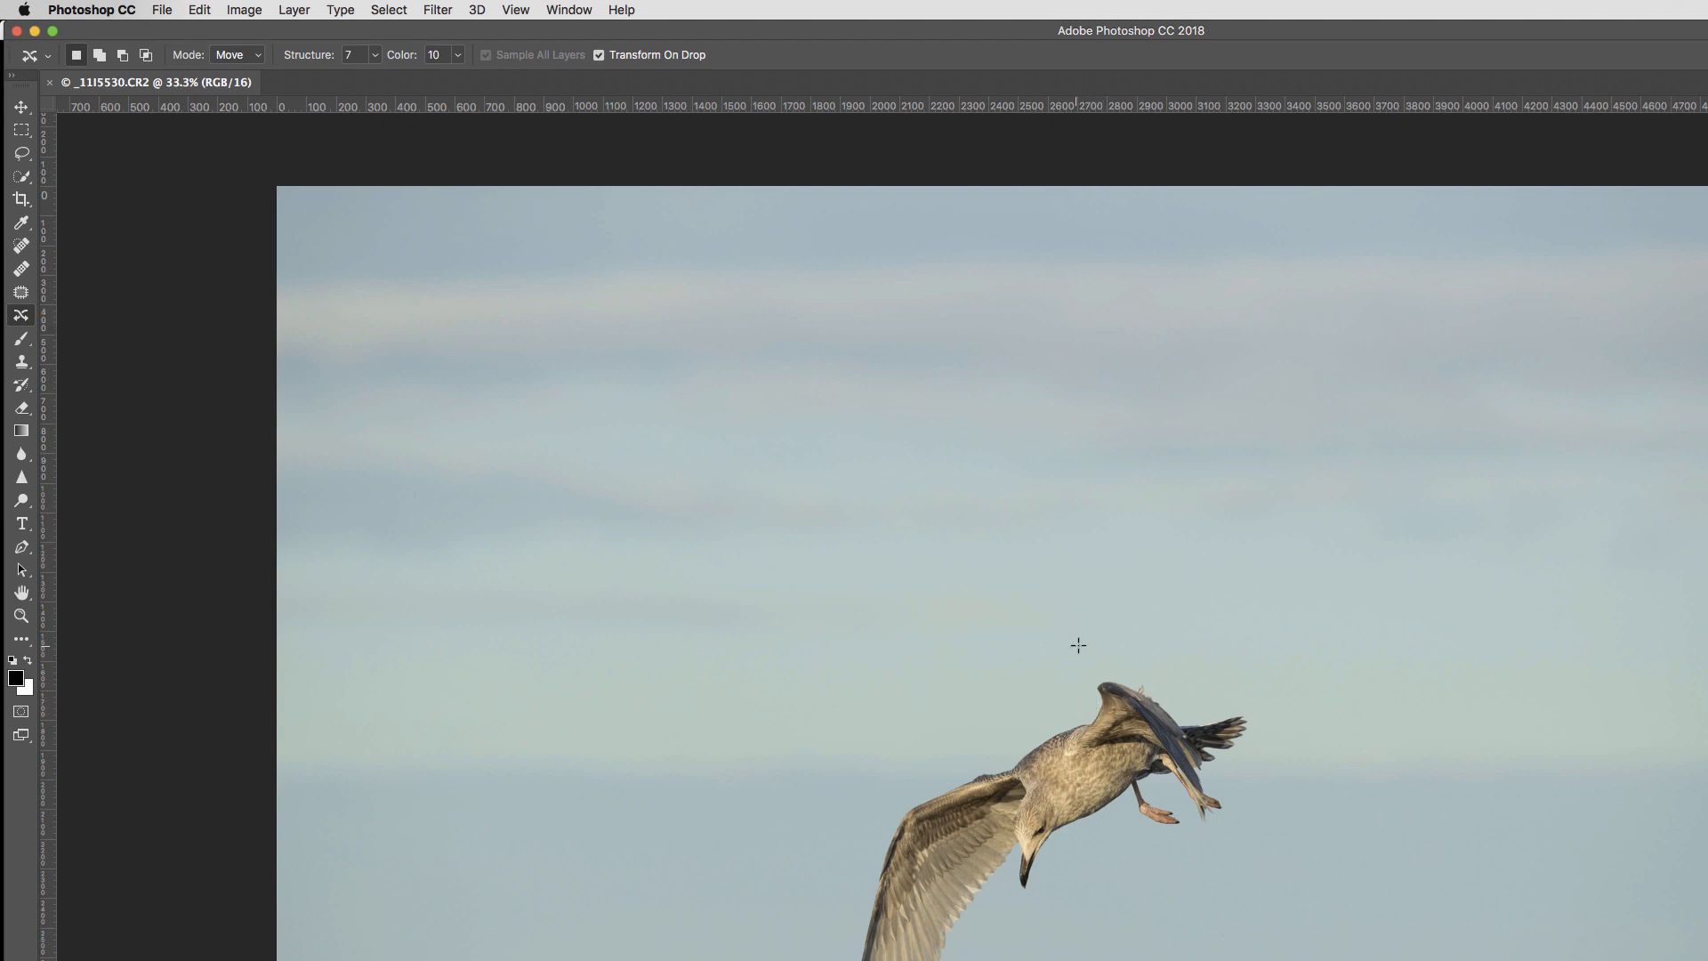
mouse_move(1082, 665)
mouse_down()
mouse_move(941, 730)
mouse_move(865, 818)
mouse_move(827, 960)
mouse_up()
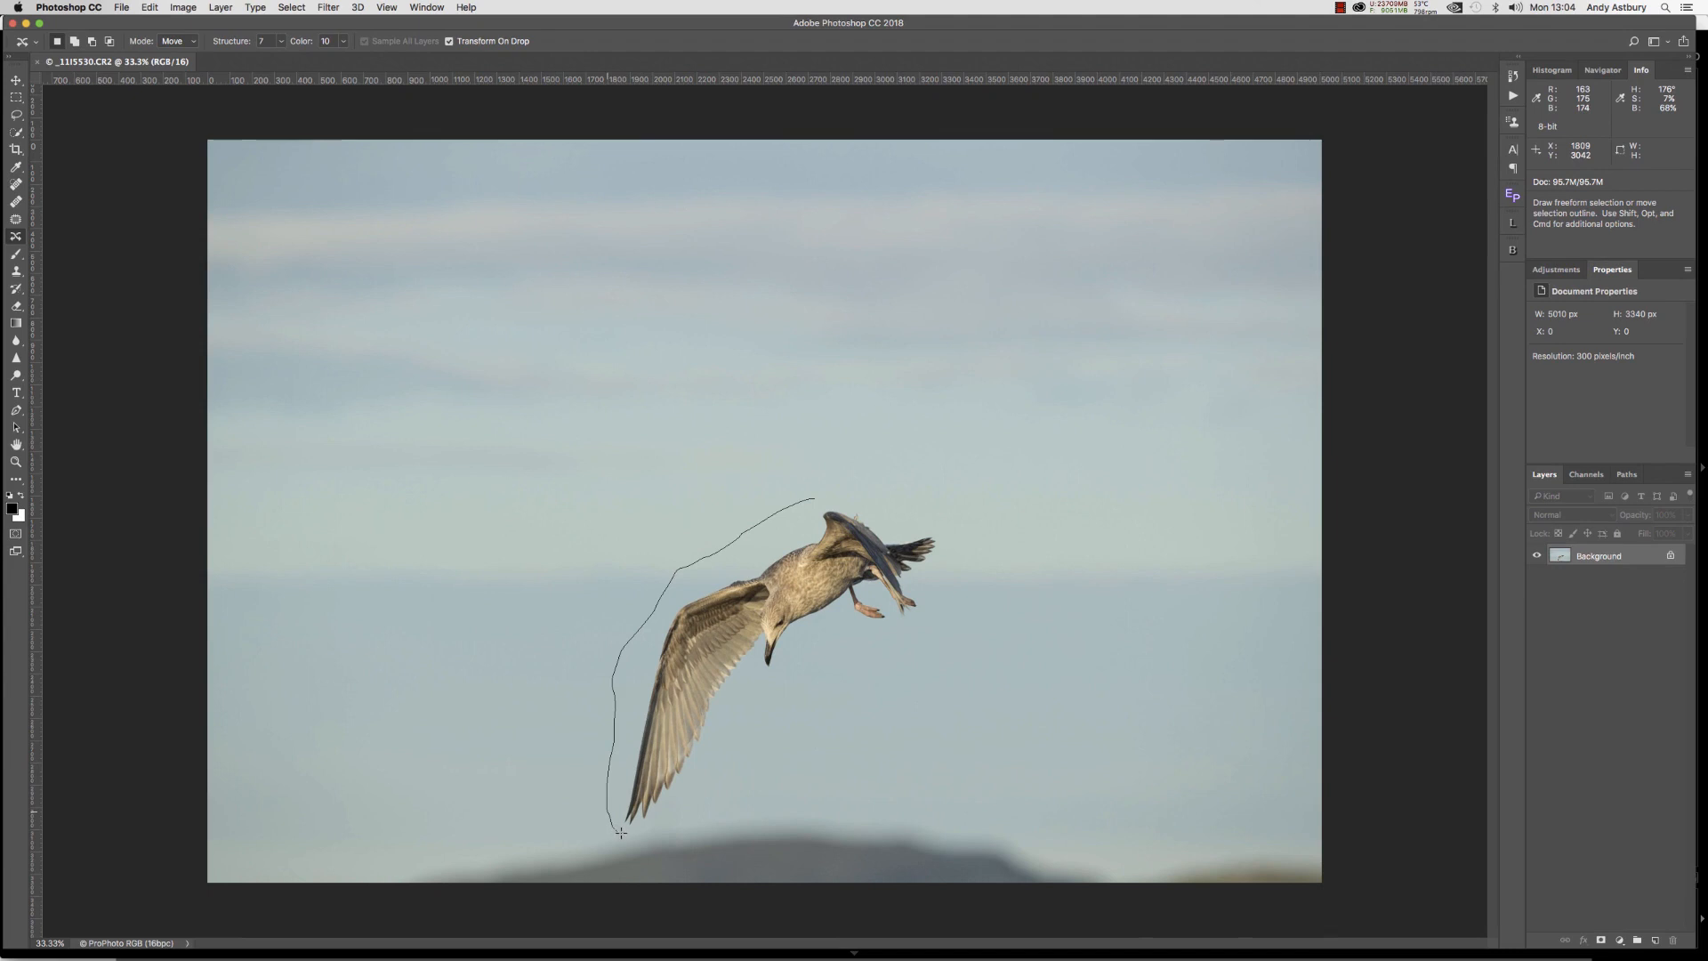
mouse_move(620, 833)
mouse_down()
mouse_move(809, 663)
mouse_move(964, 595)
mouse_move(972, 541)
mouse_move(940, 507)
mouse_move(817, 499)
mouse_up()
drag(759, 629, 956, 387)
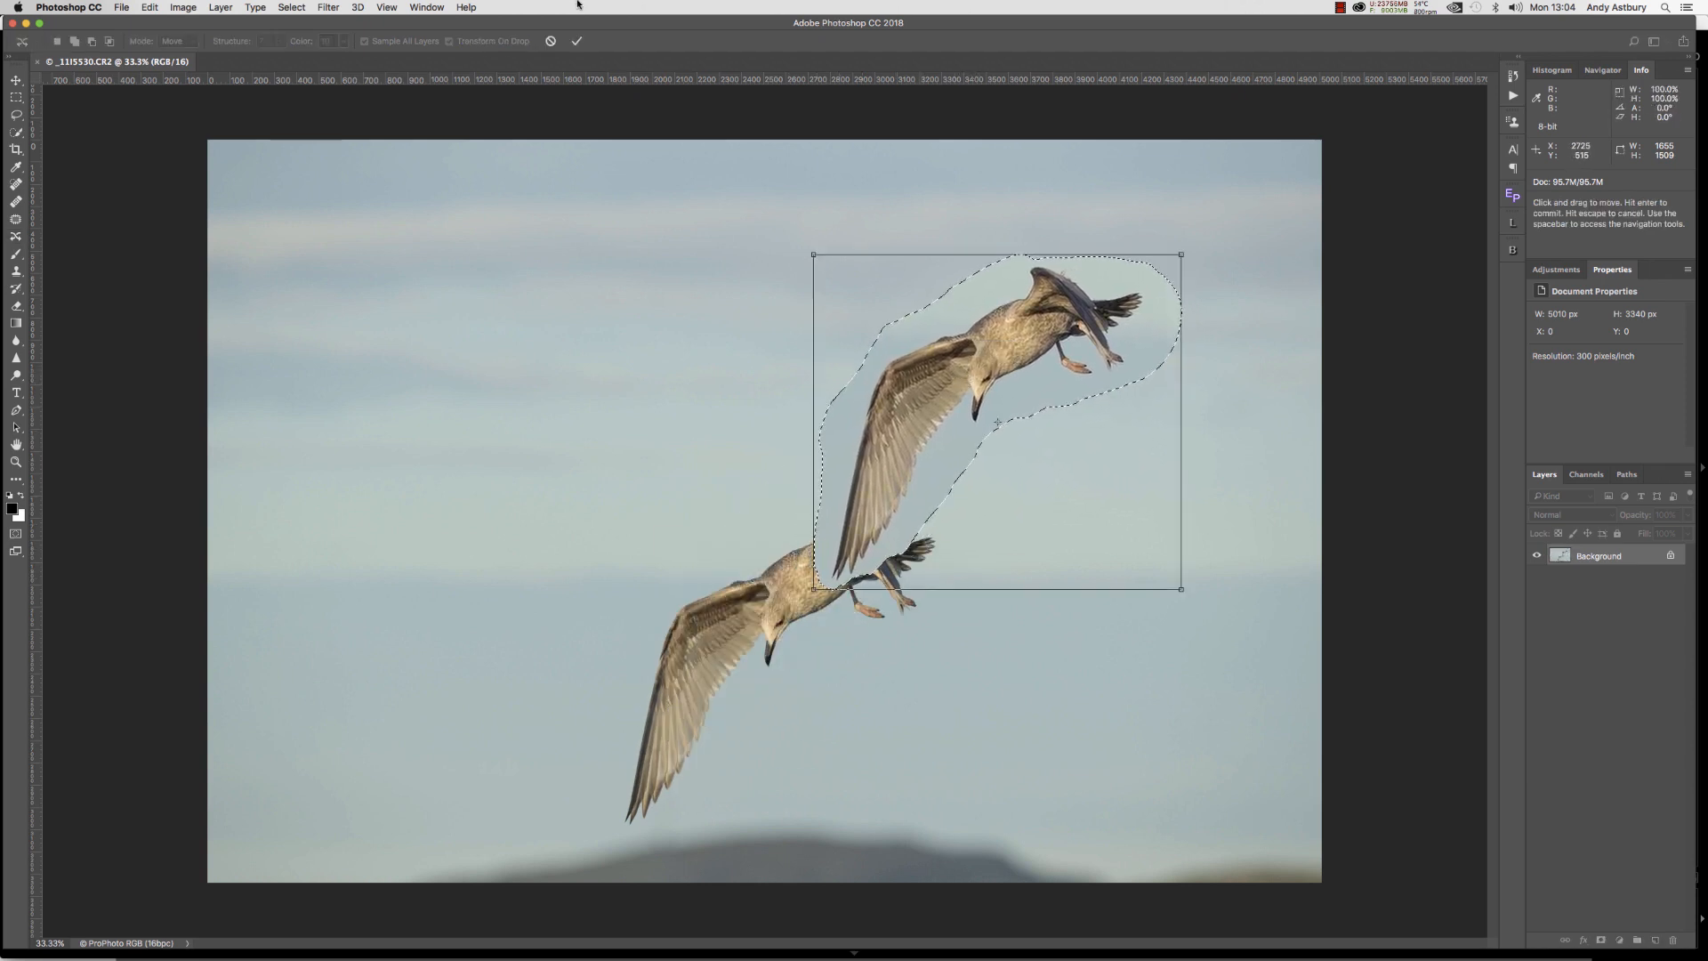
click(574, 44)
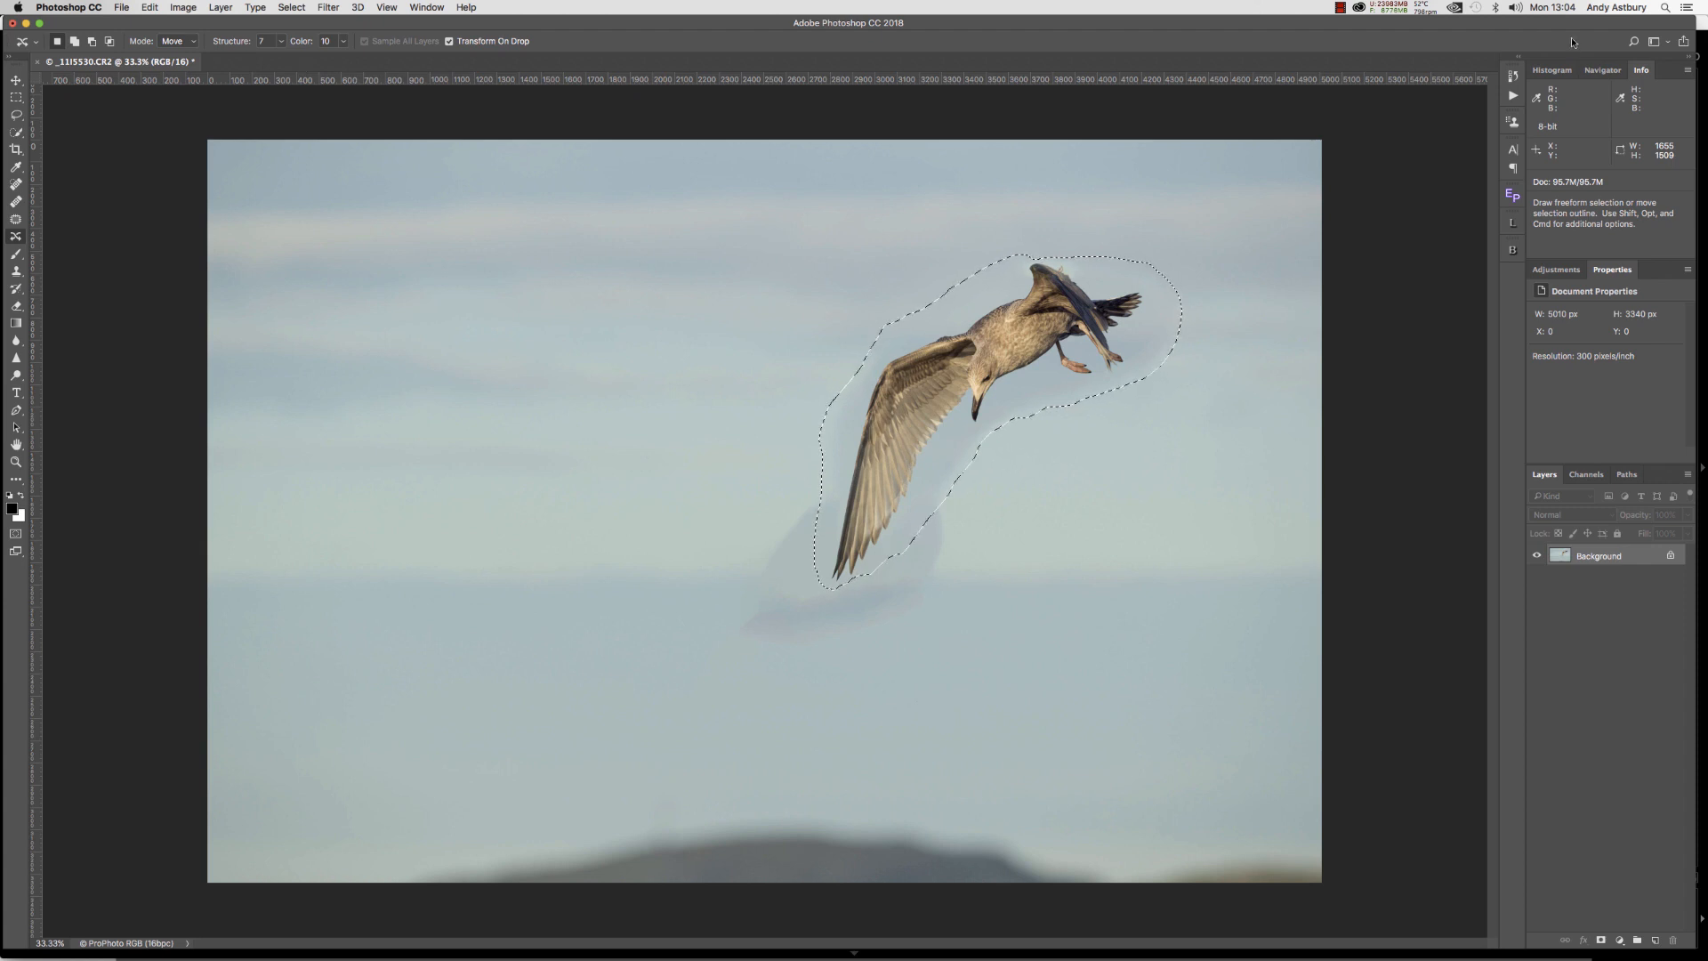
Revert the photo to its Open state in the history
click(1513, 77)
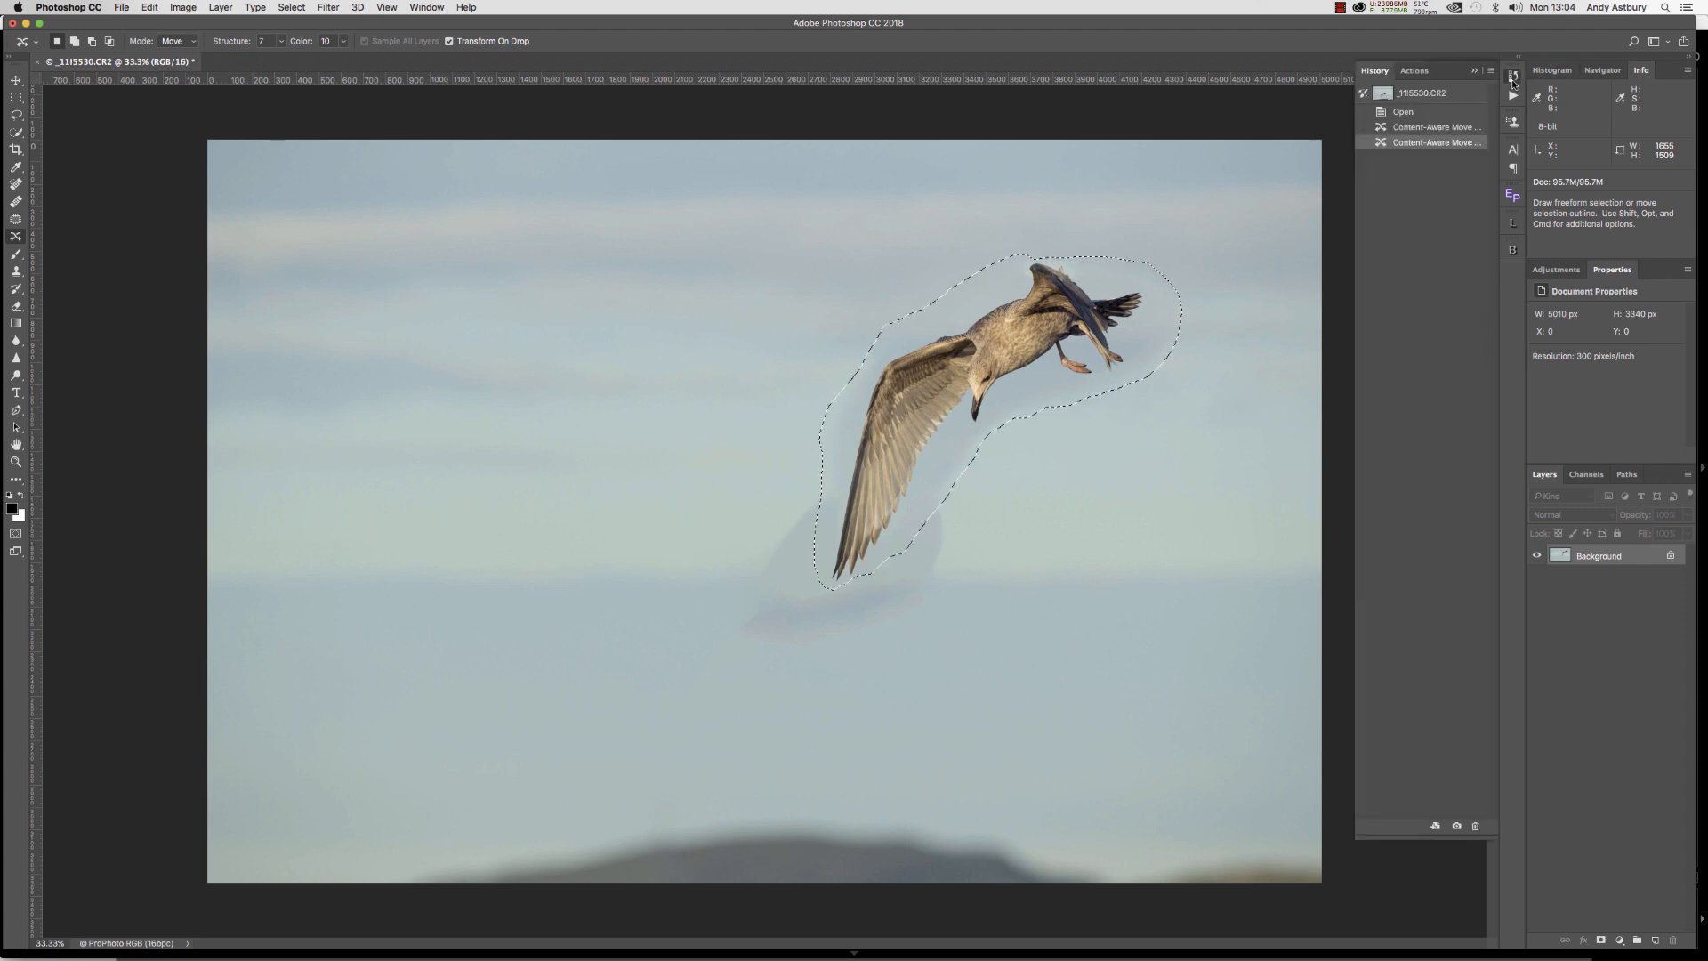
click(1402, 113)
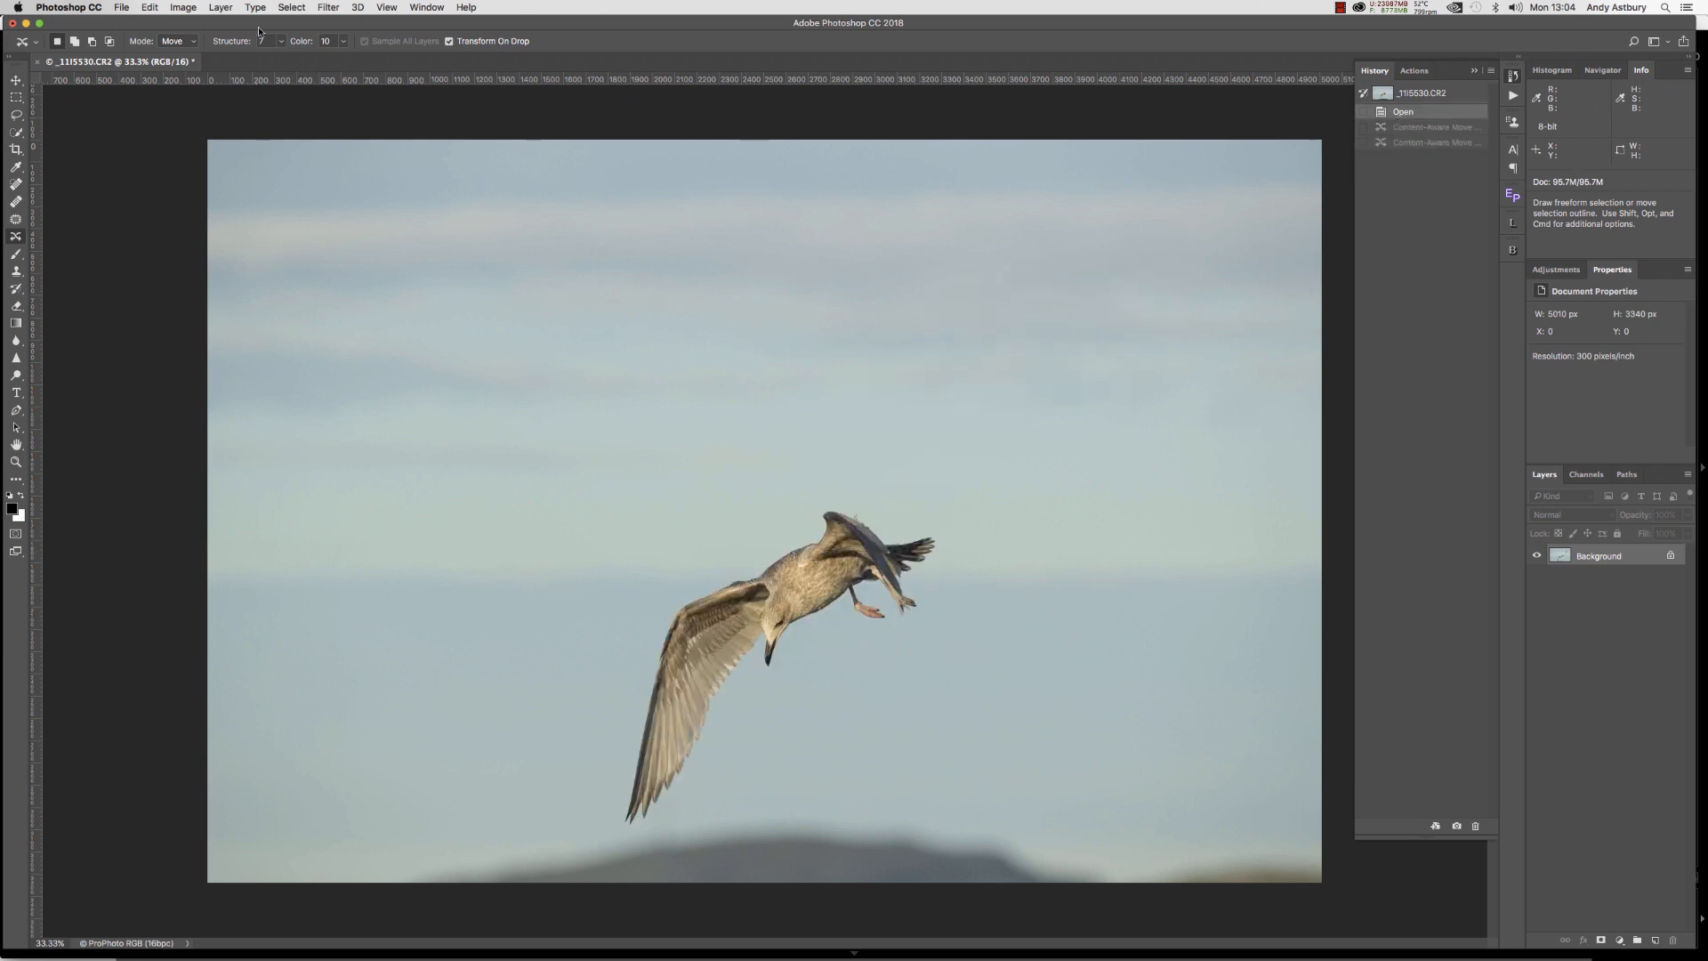
click(1476, 71)
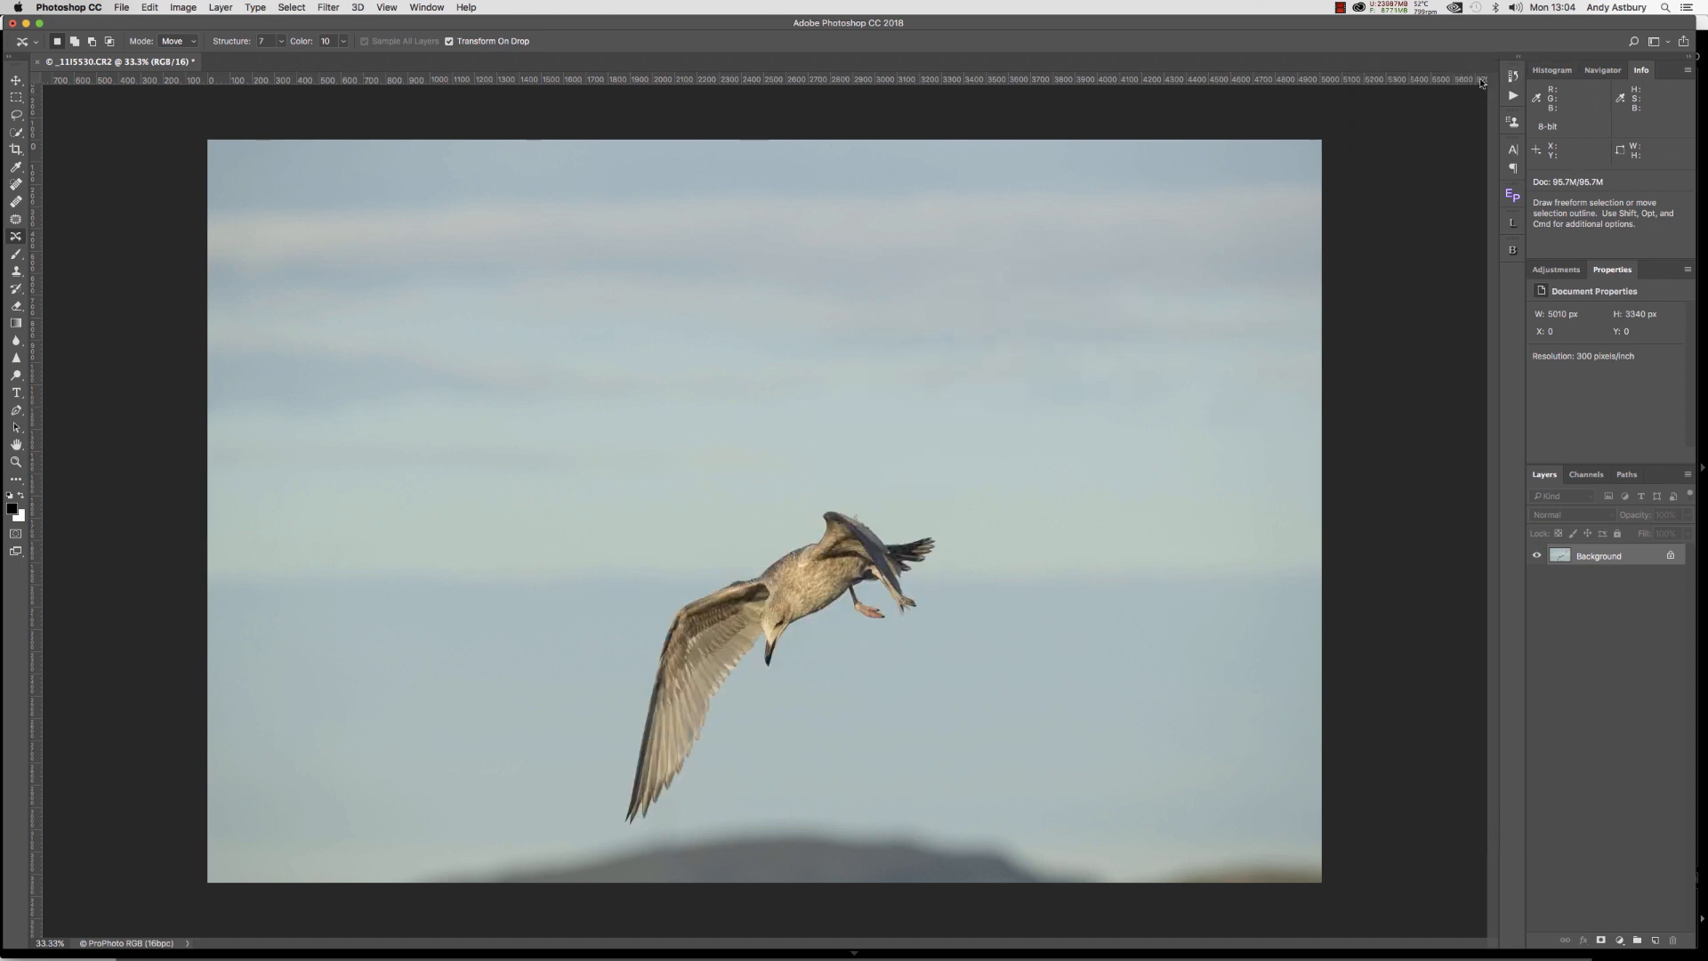
Isolate the gull with Focus Area onto a new layer with a layer mask, and move that copy up and to the right
click(289, 8)
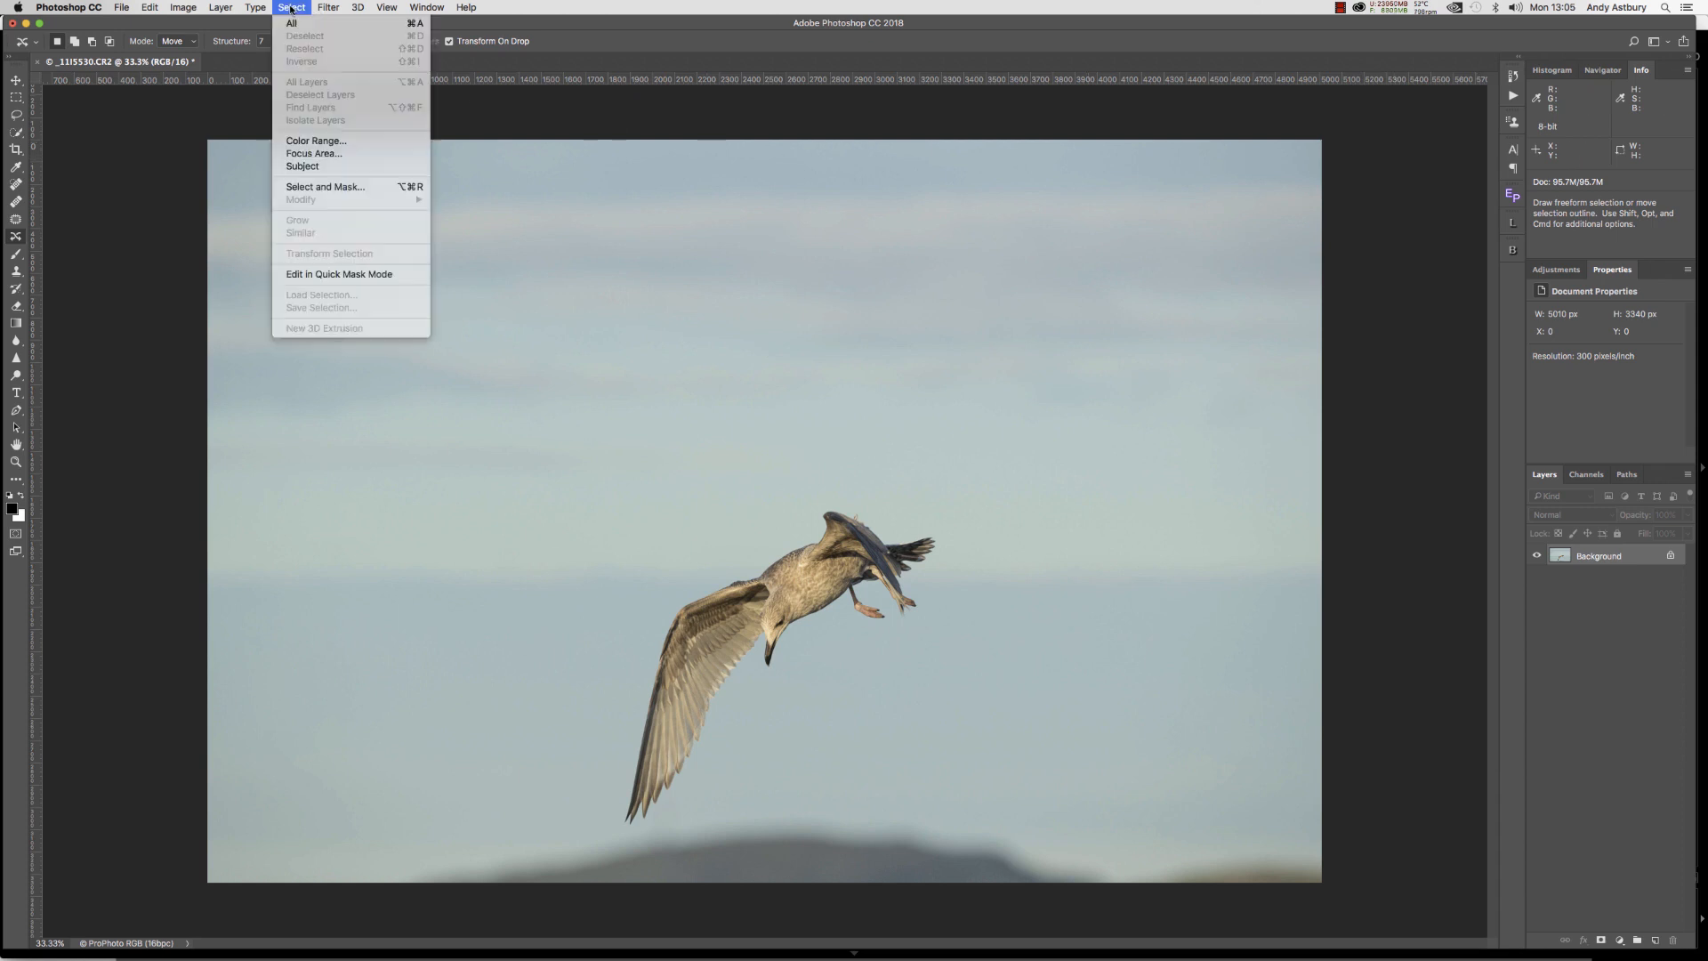
click(310, 155)
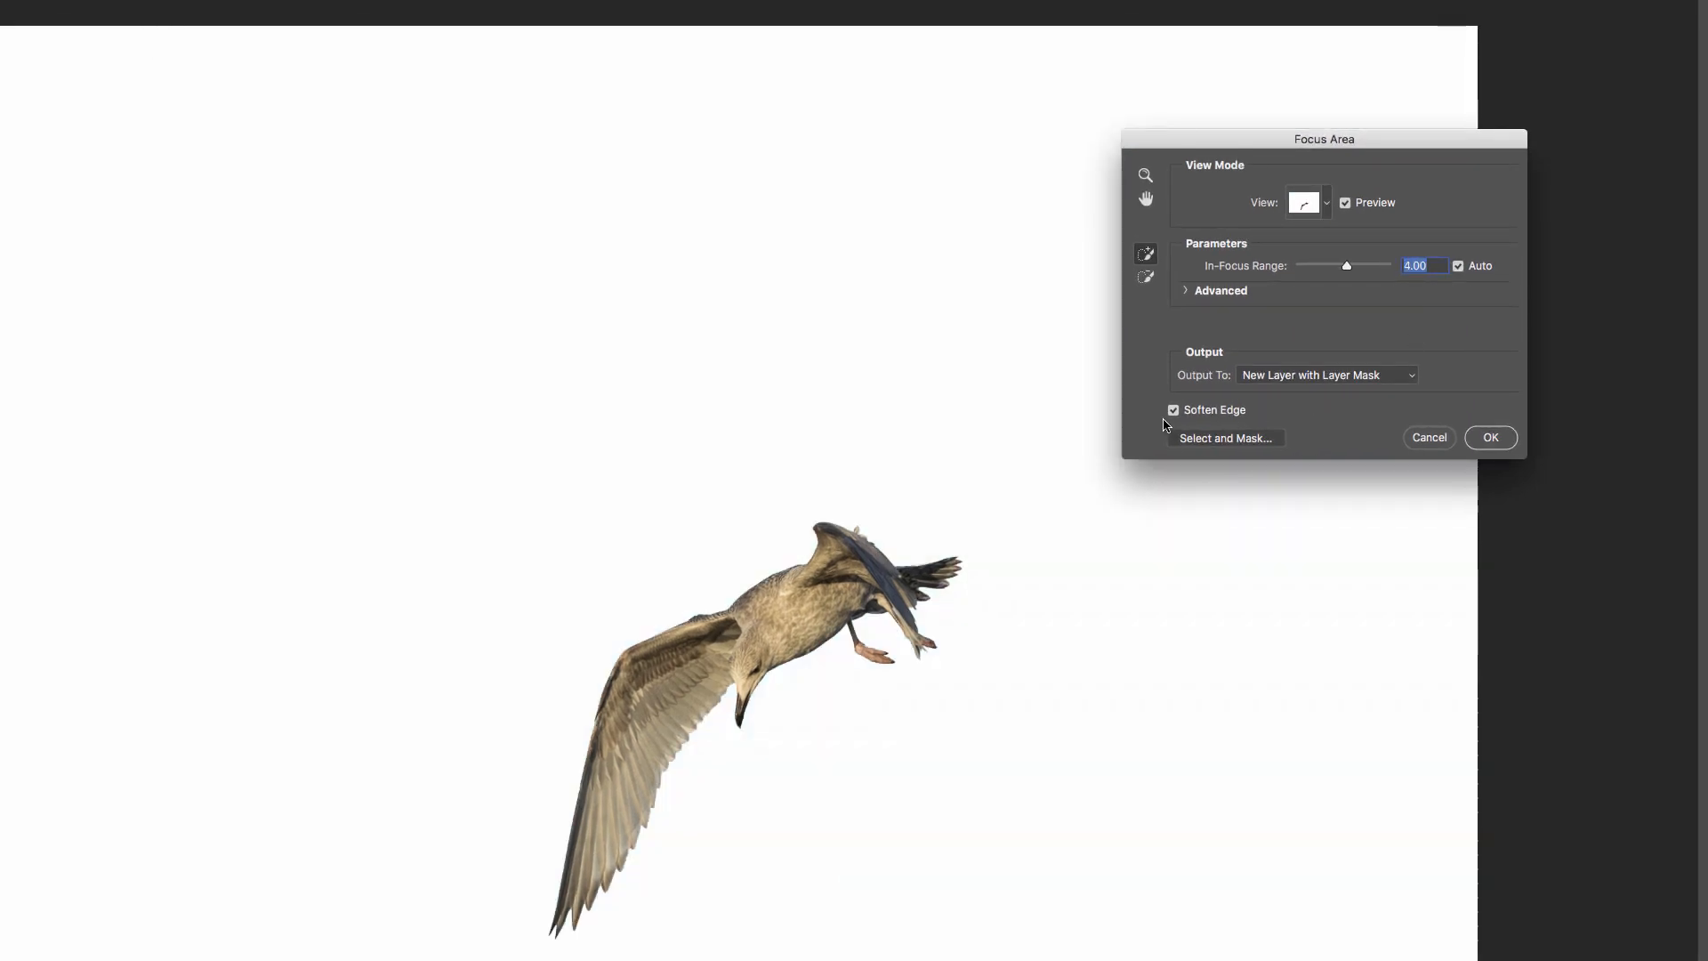
click(1174, 410)
click(1496, 442)
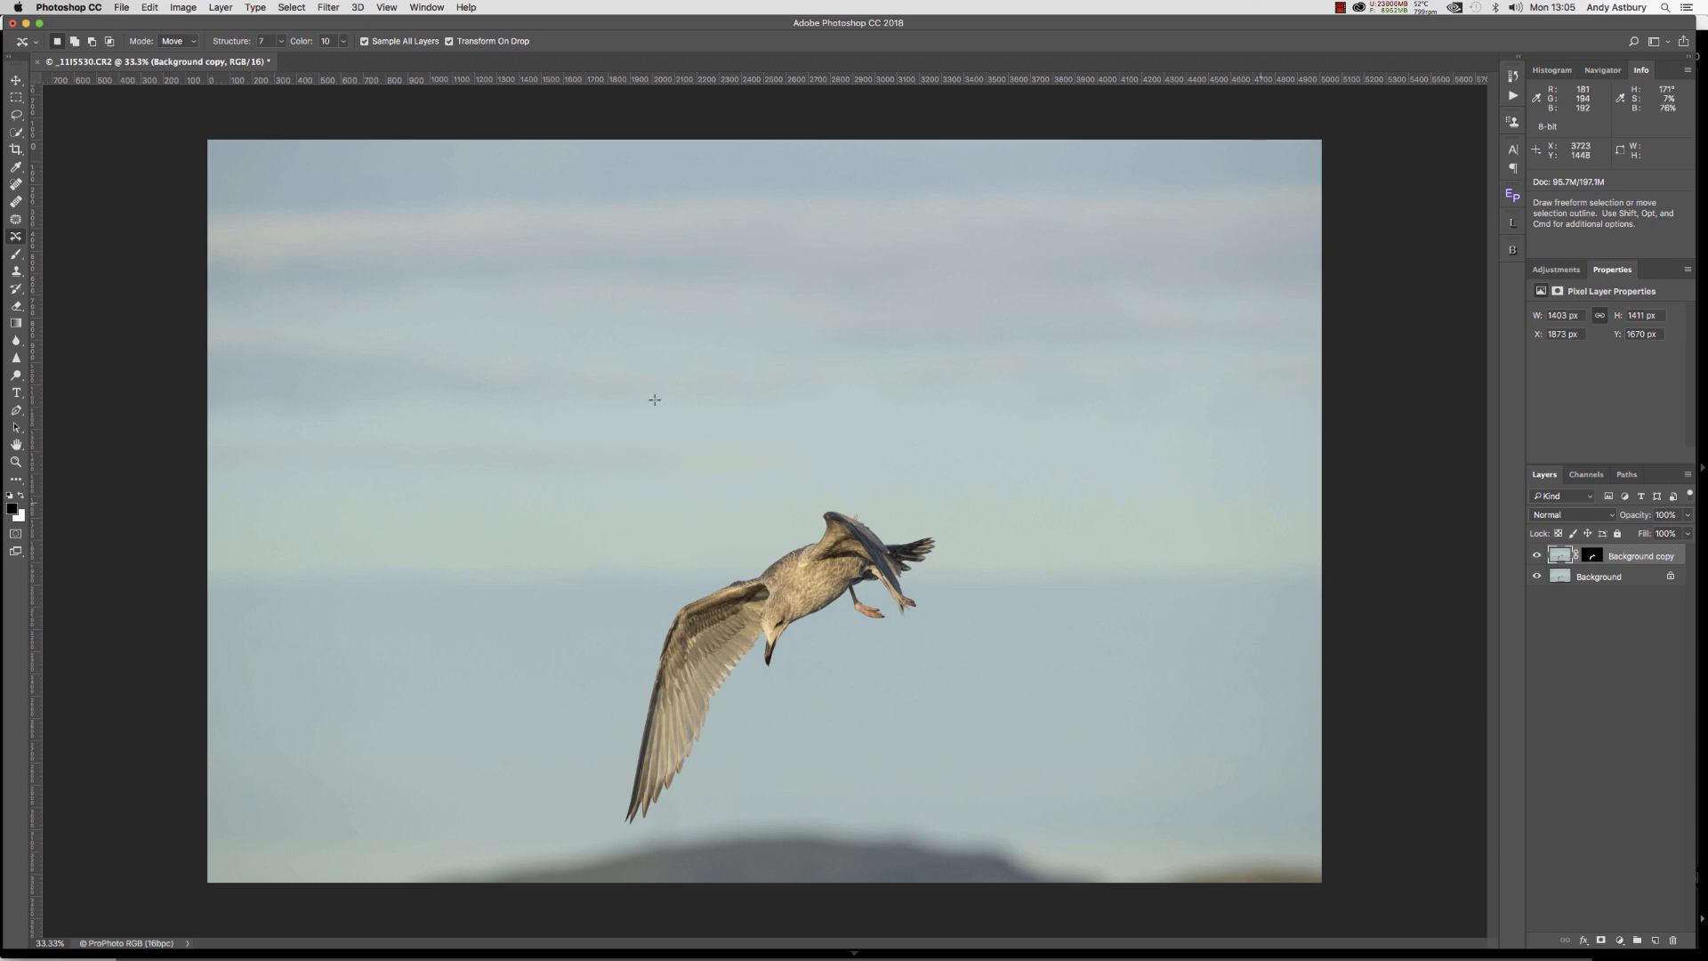
click(15, 81)
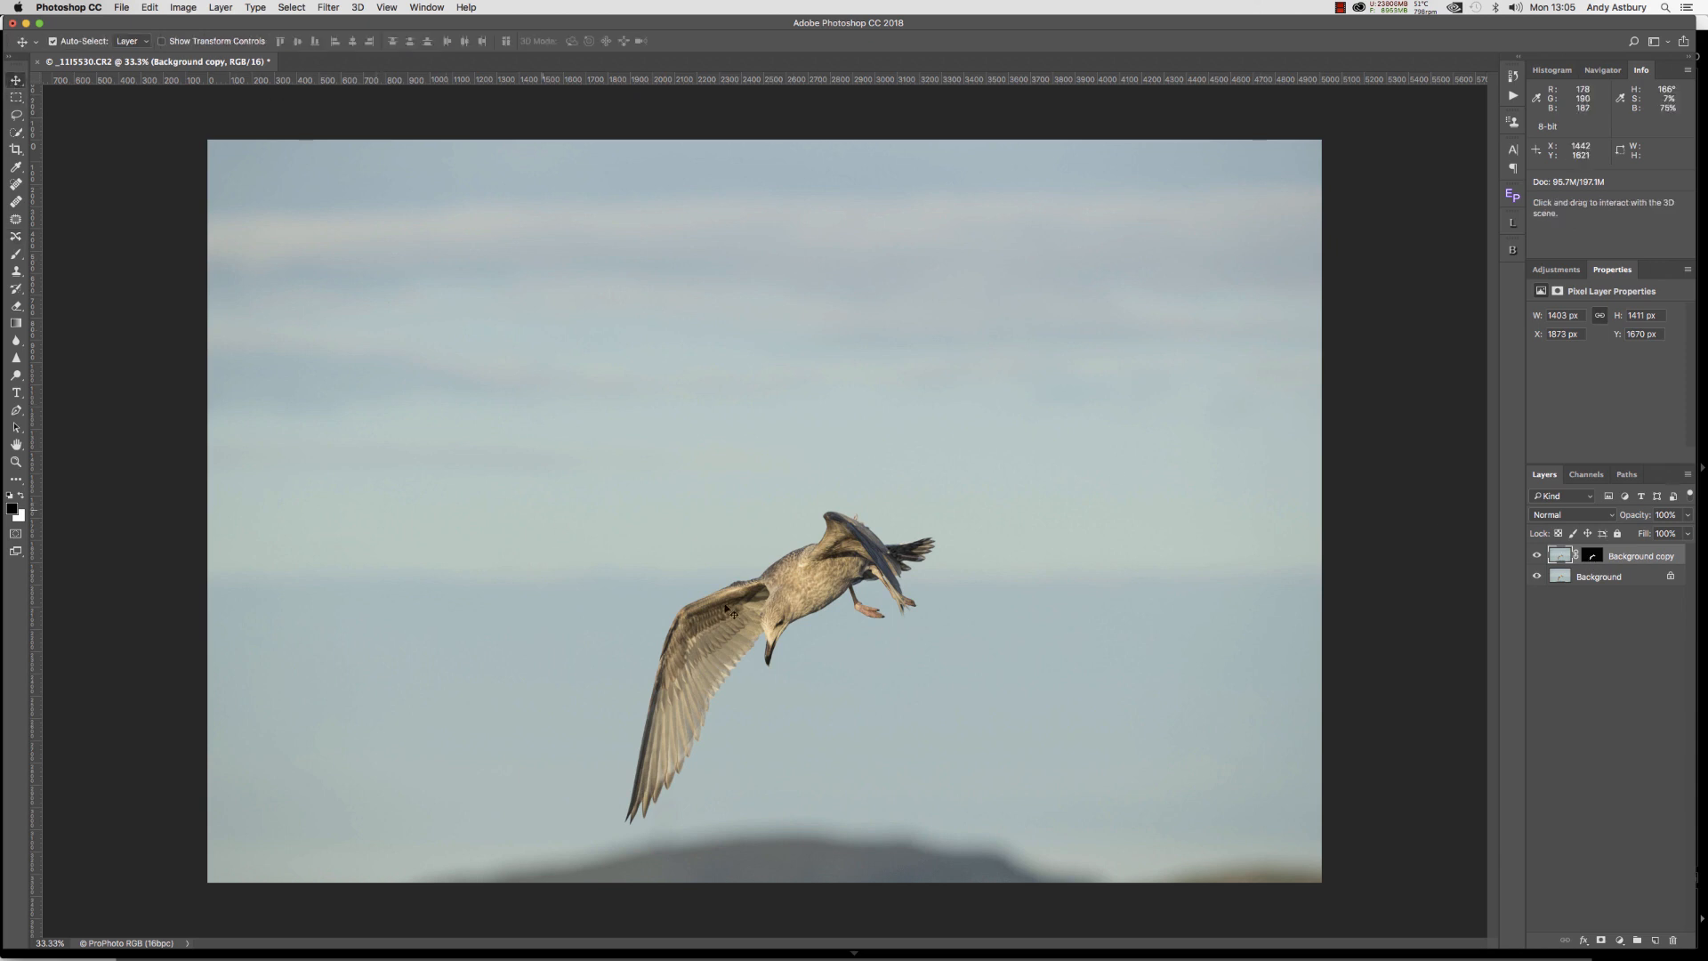
drag(778, 616, 968, 374)
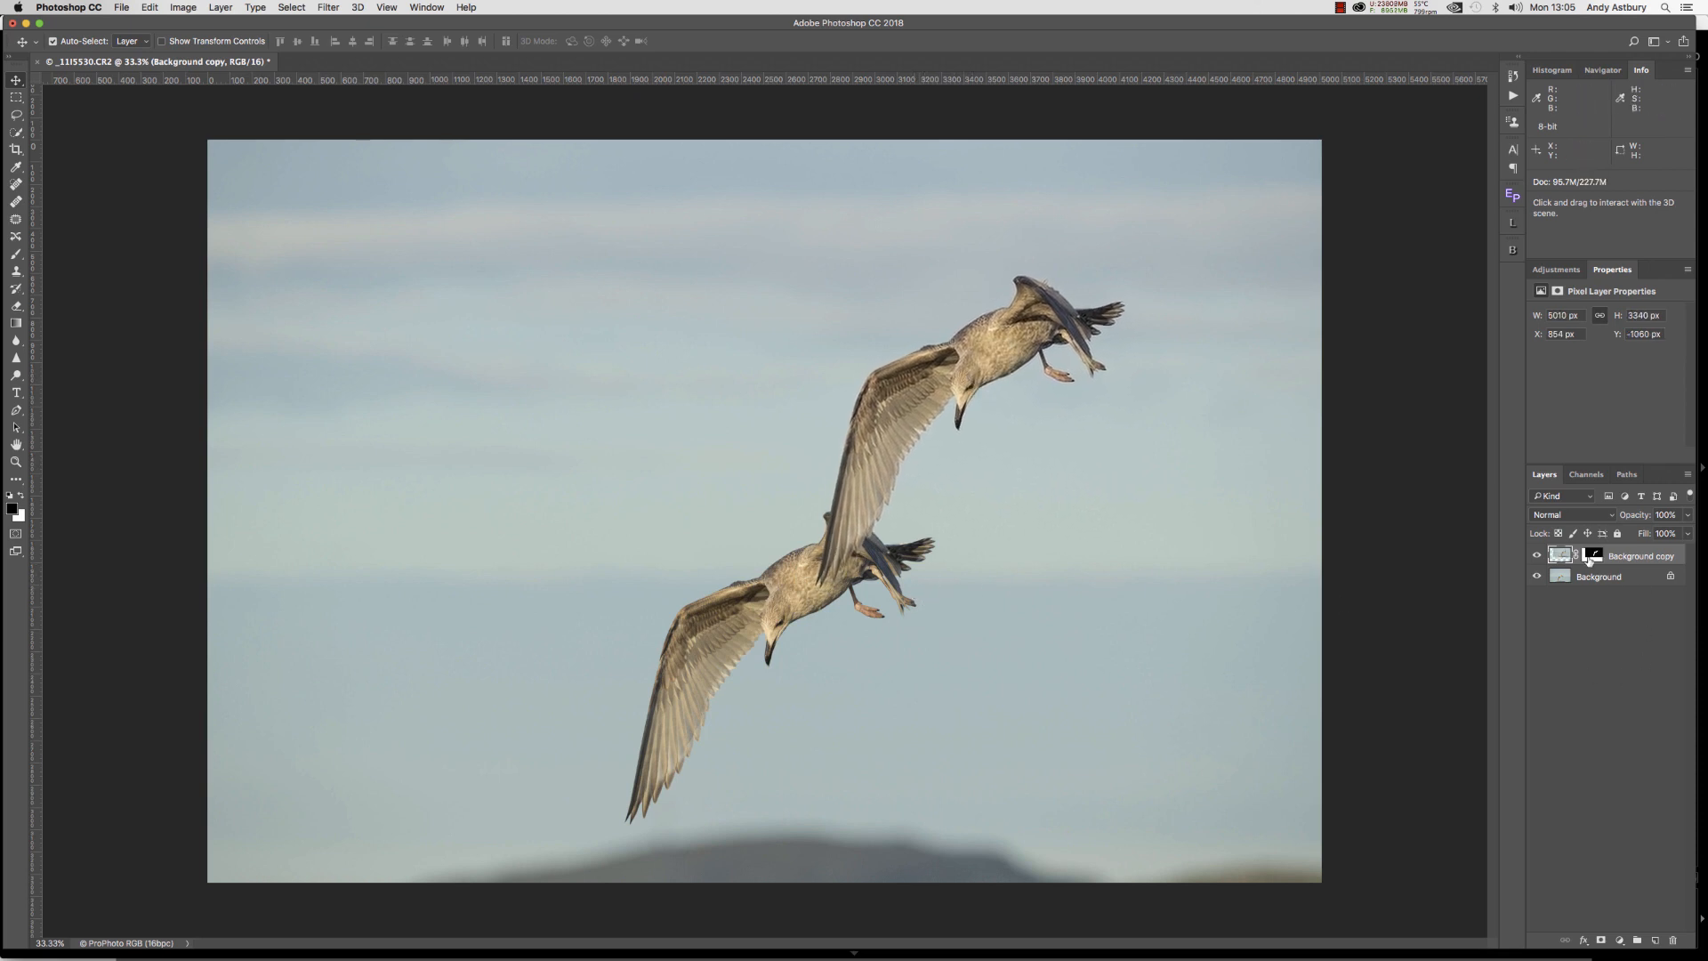
Remove the original gull from the Background layer with a loose lasso selection and a Content-Aware fill at 100% opacity, and deselect
click(1588, 578)
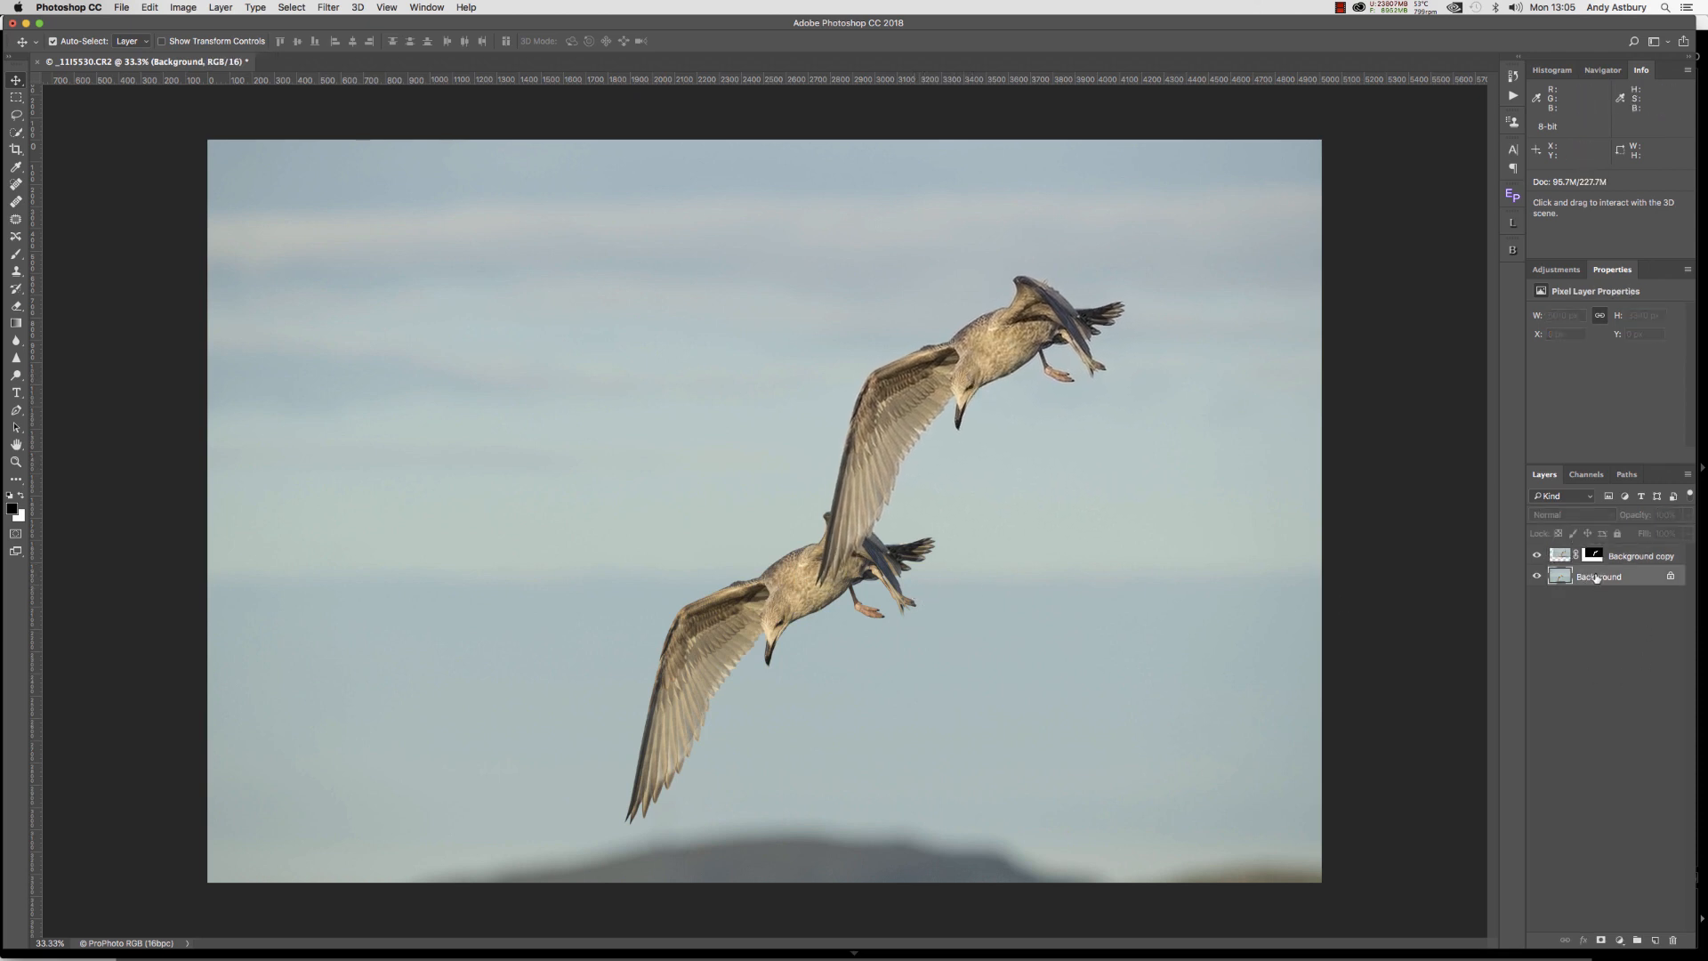
click(16, 116)
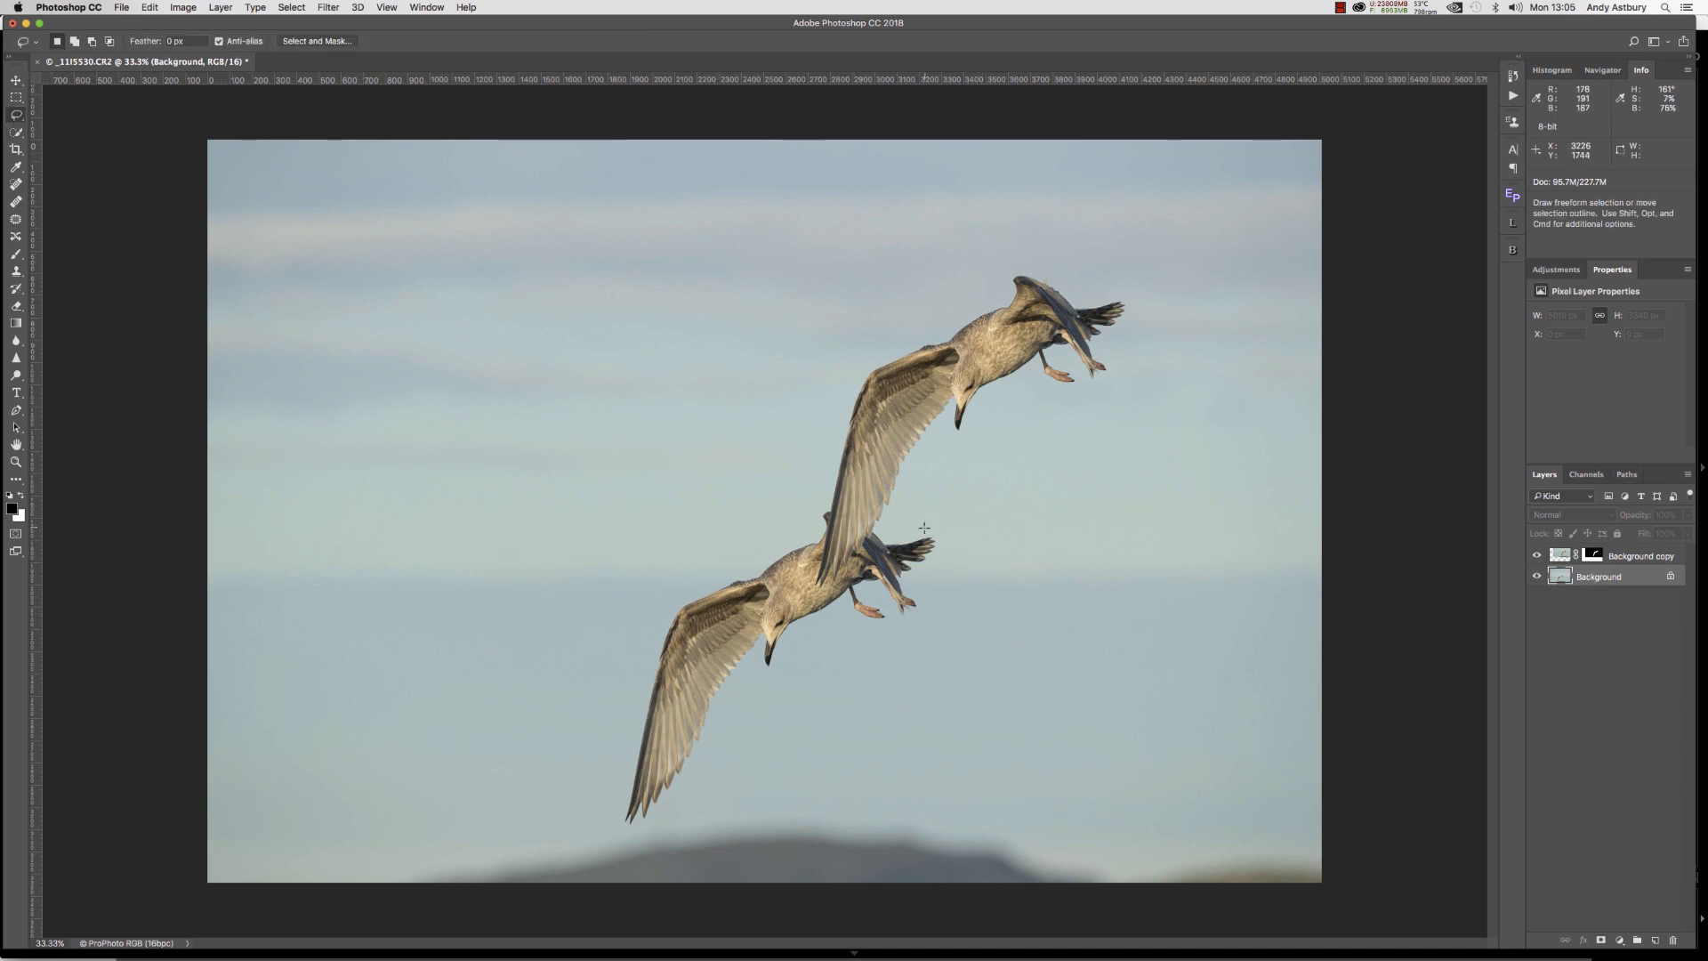
mouse_move(889, 512)
mouse_down()
mouse_move(836, 501)
mouse_move(697, 575)
mouse_up()
drag(646, 630, 632, 705)
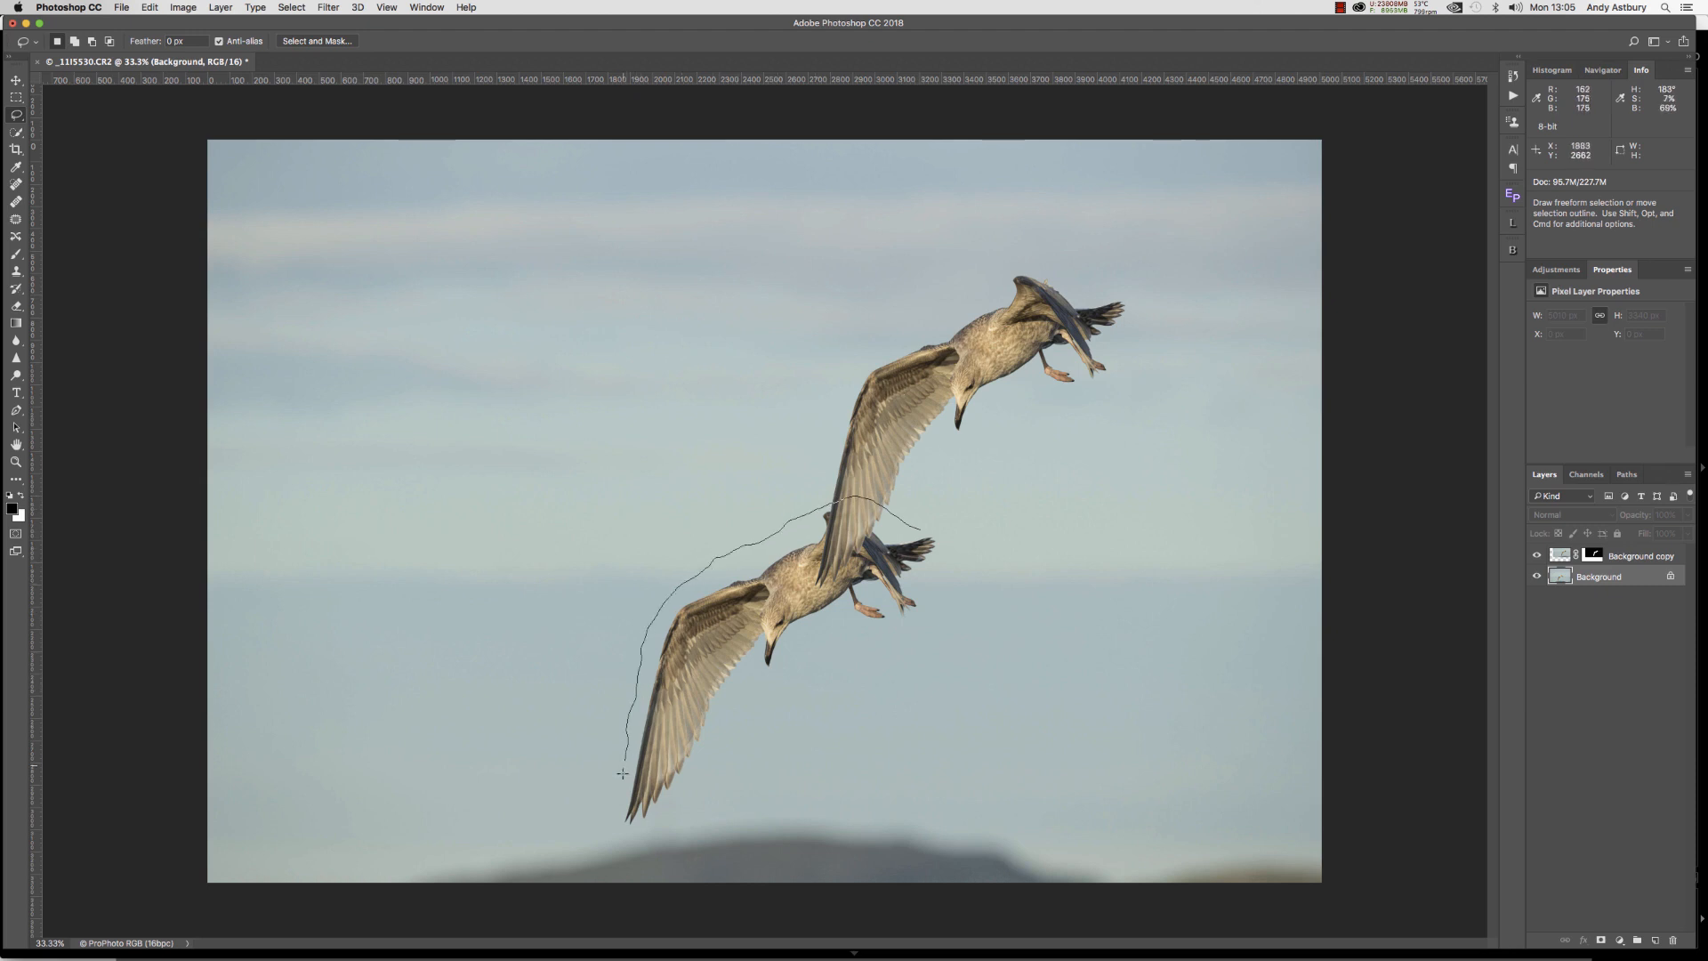
mouse_move(623, 773)
mouse_down()
mouse_move(948, 529)
mouse_move(917, 524)
mouse_up()
click(149, 7)
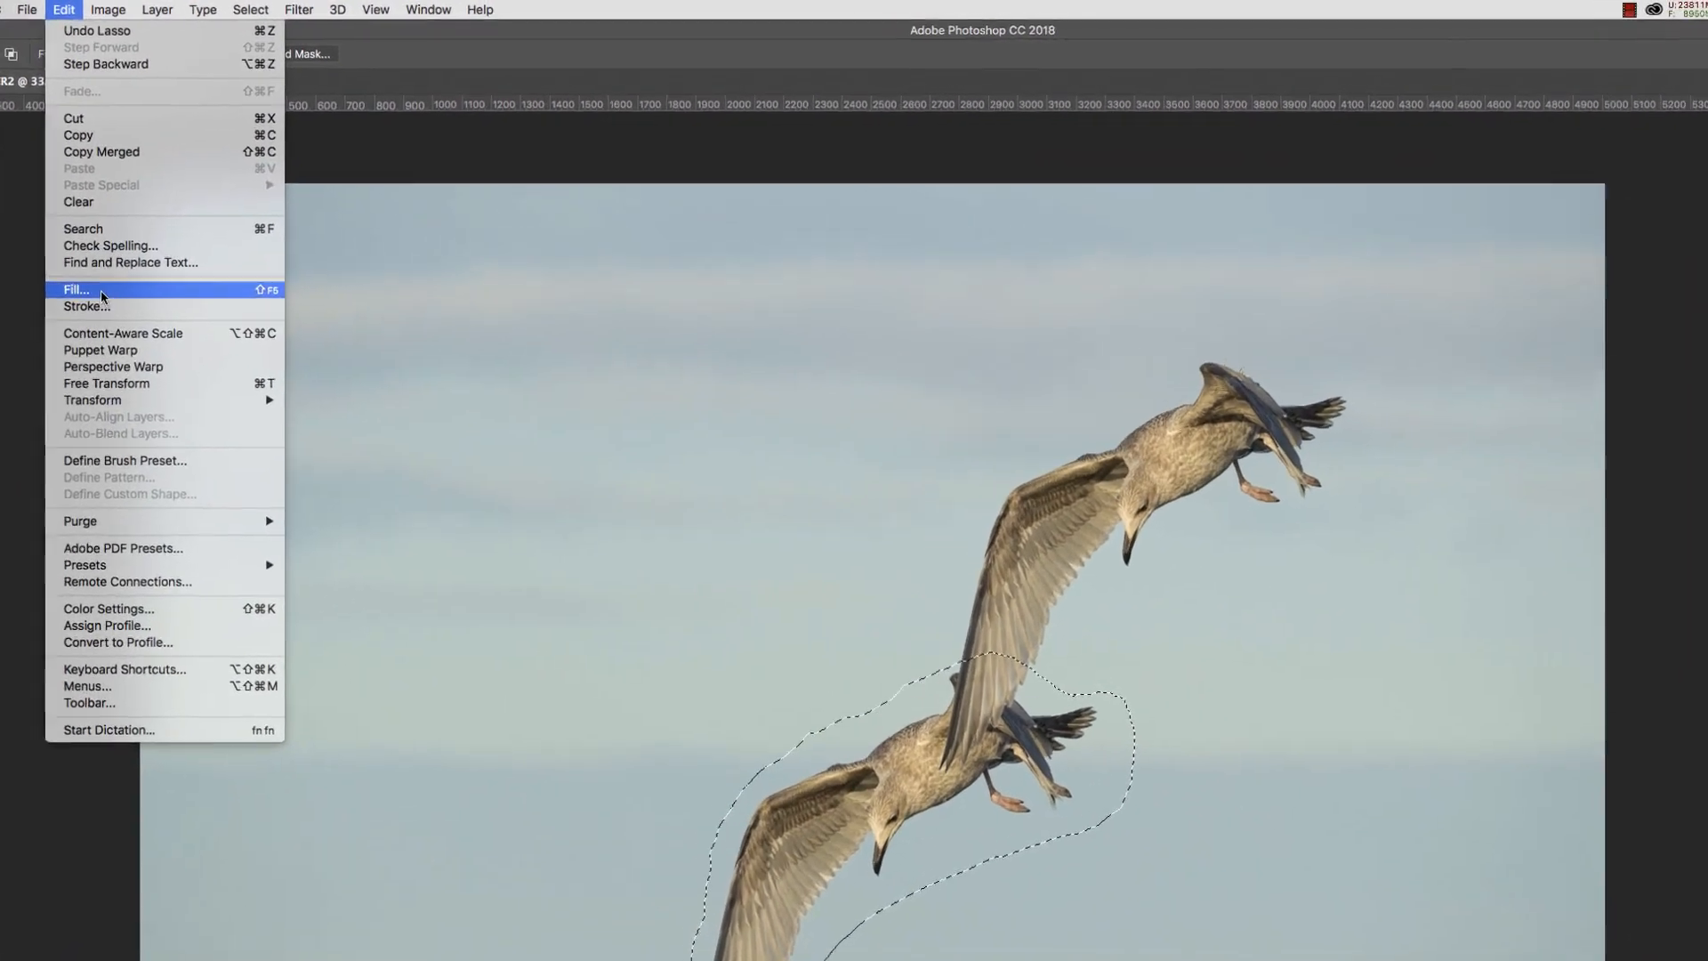
click(169, 238)
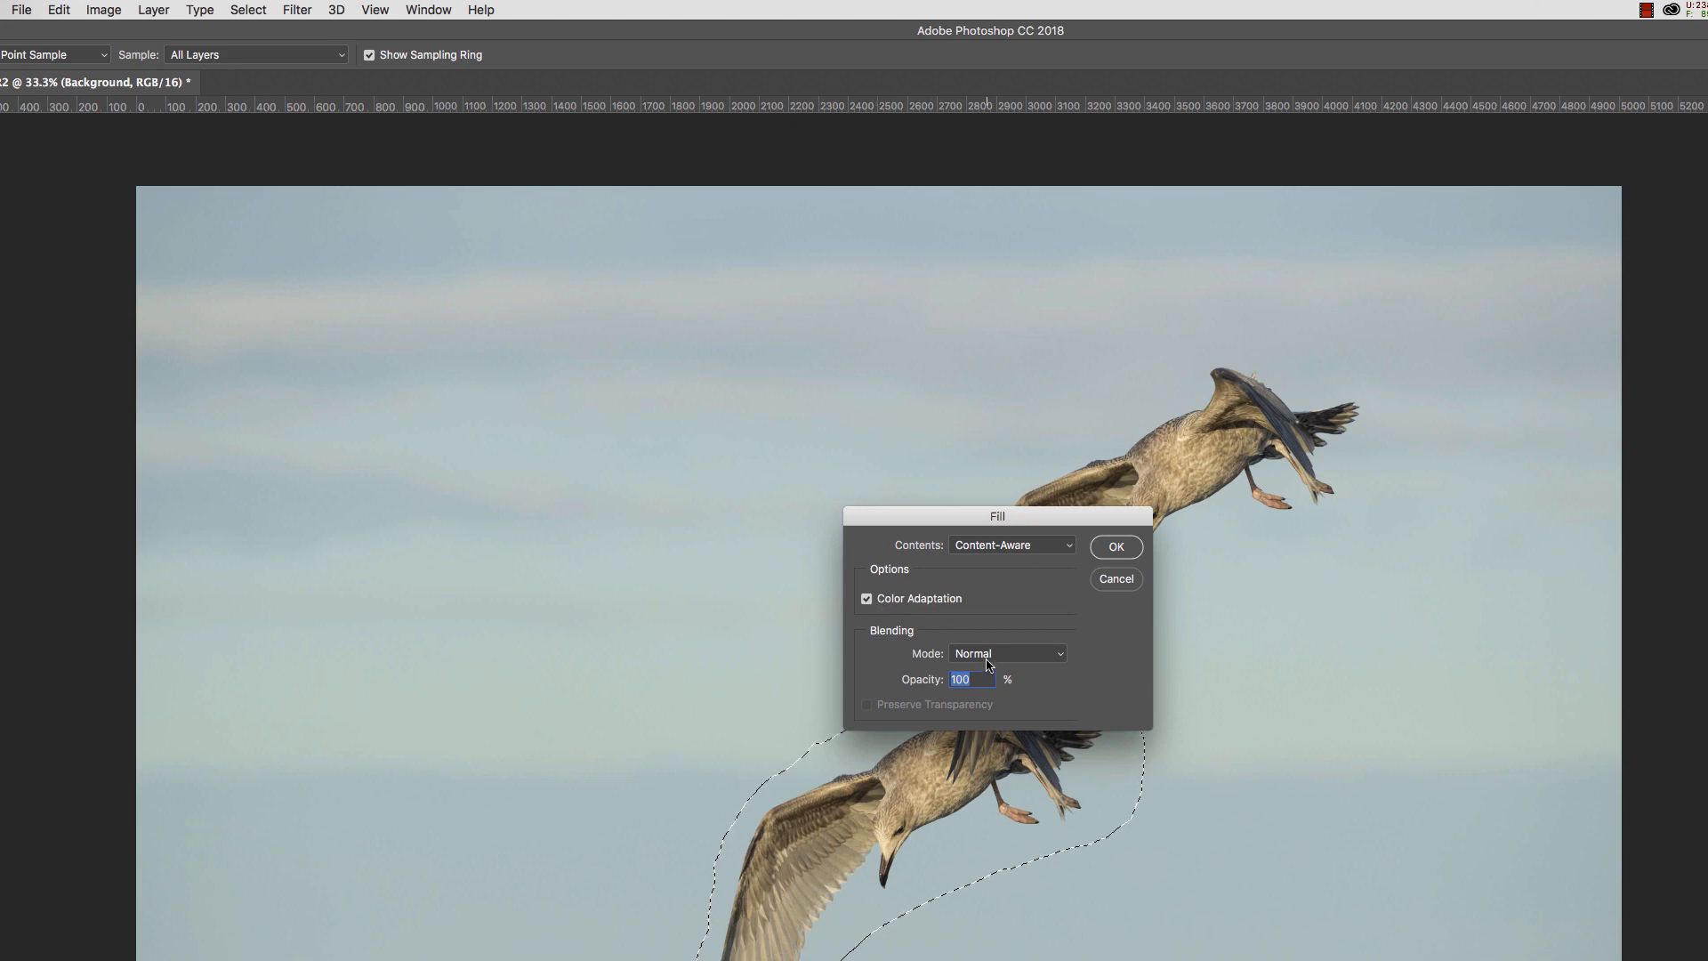
click(1114, 548)
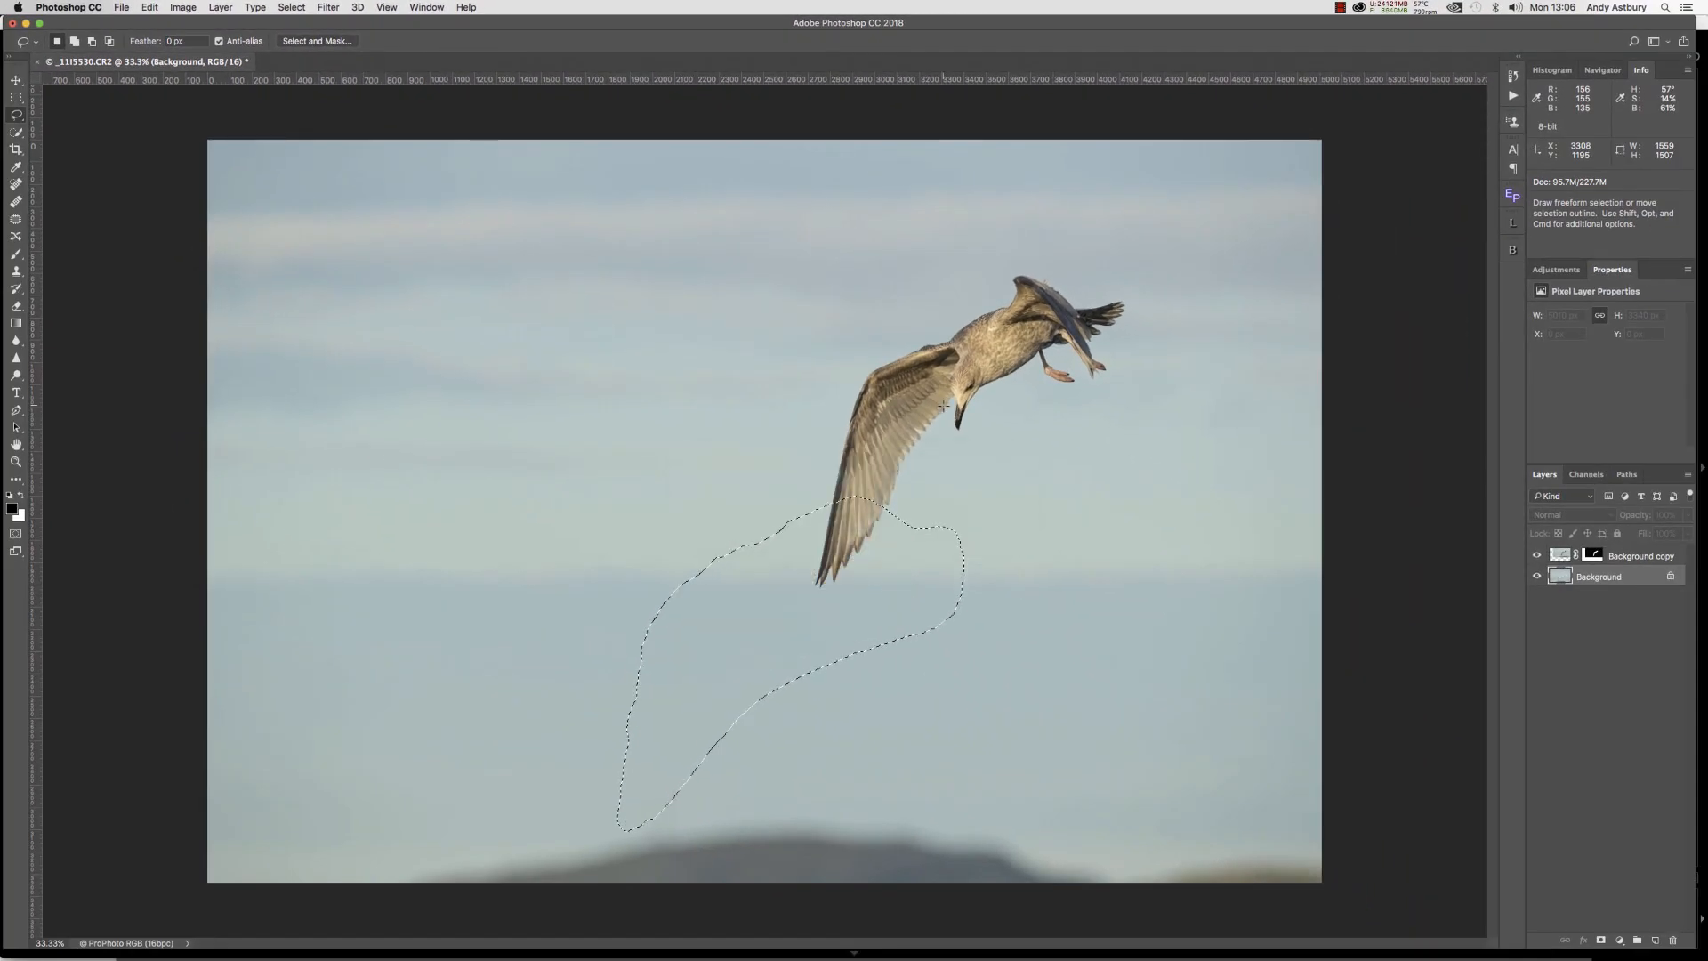
click(292, 8)
click(293, 8)
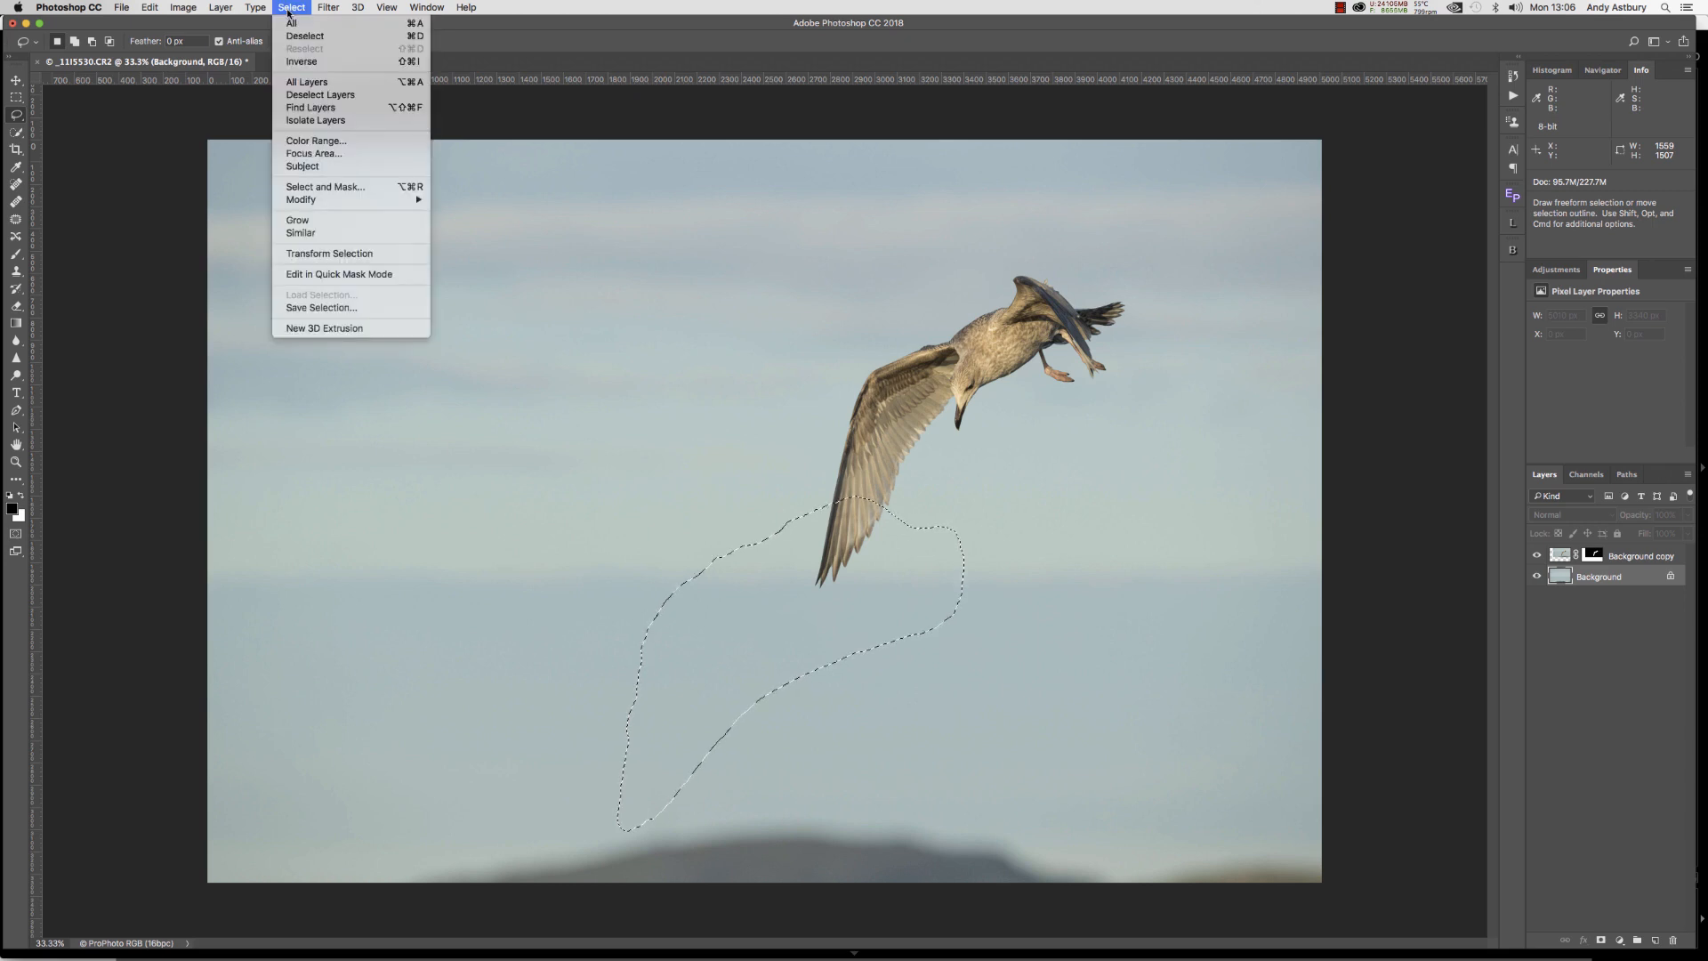
click(285, 36)
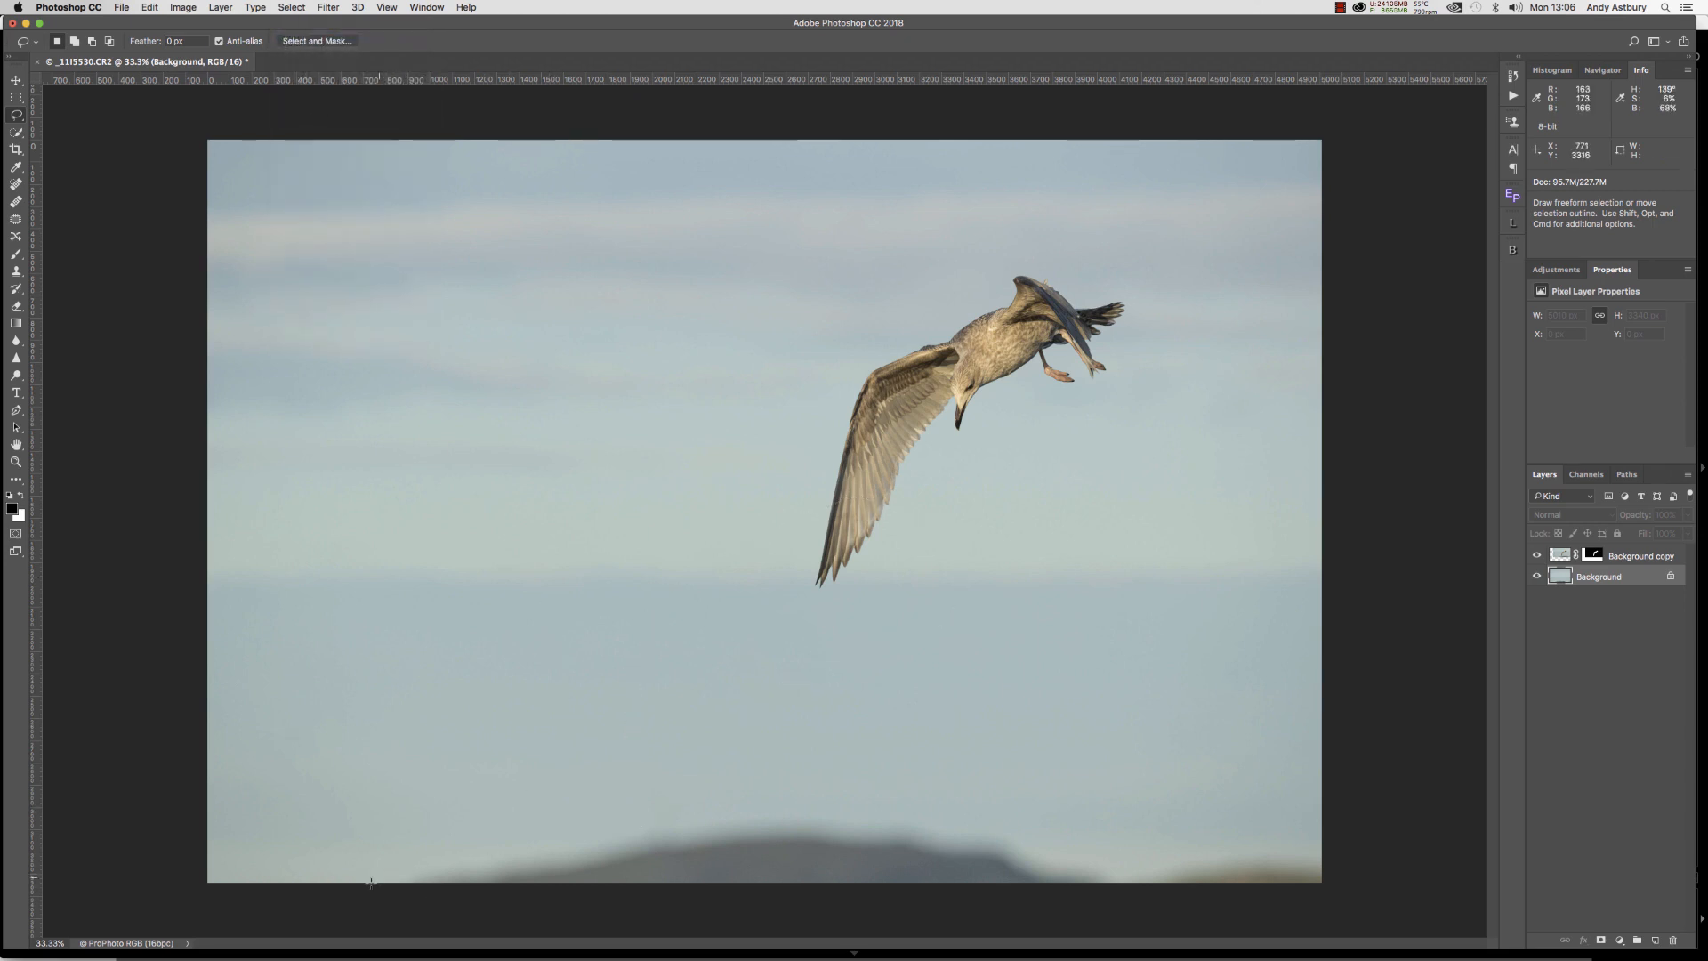
Remove the blurred hills along the photo's lower edge on the Background layer with a lasso selection and a Content-Aware fill, and deselect
mouse_move(371, 884)
mouse_down()
mouse_move(474, 841)
mouse_move(872, 800)
mouse_move(1300, 823)
mouse_move(1342, 841)
mouse_move(1344, 892)
mouse_up()
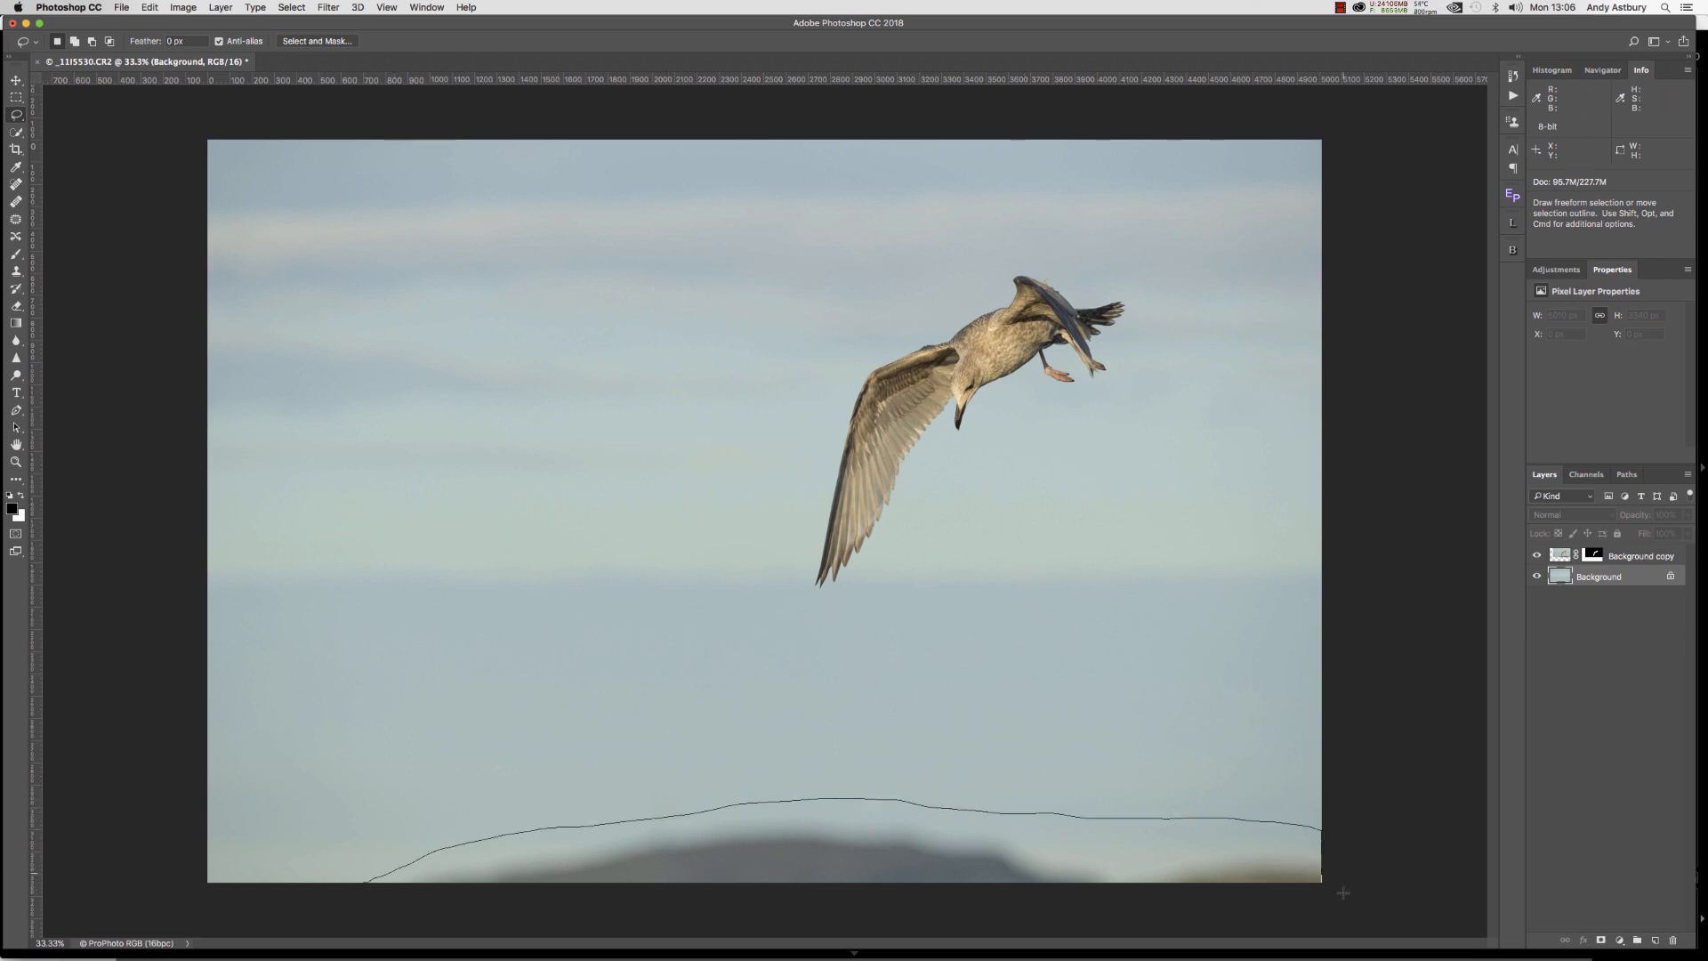
drag(1219, 925, 349, 922)
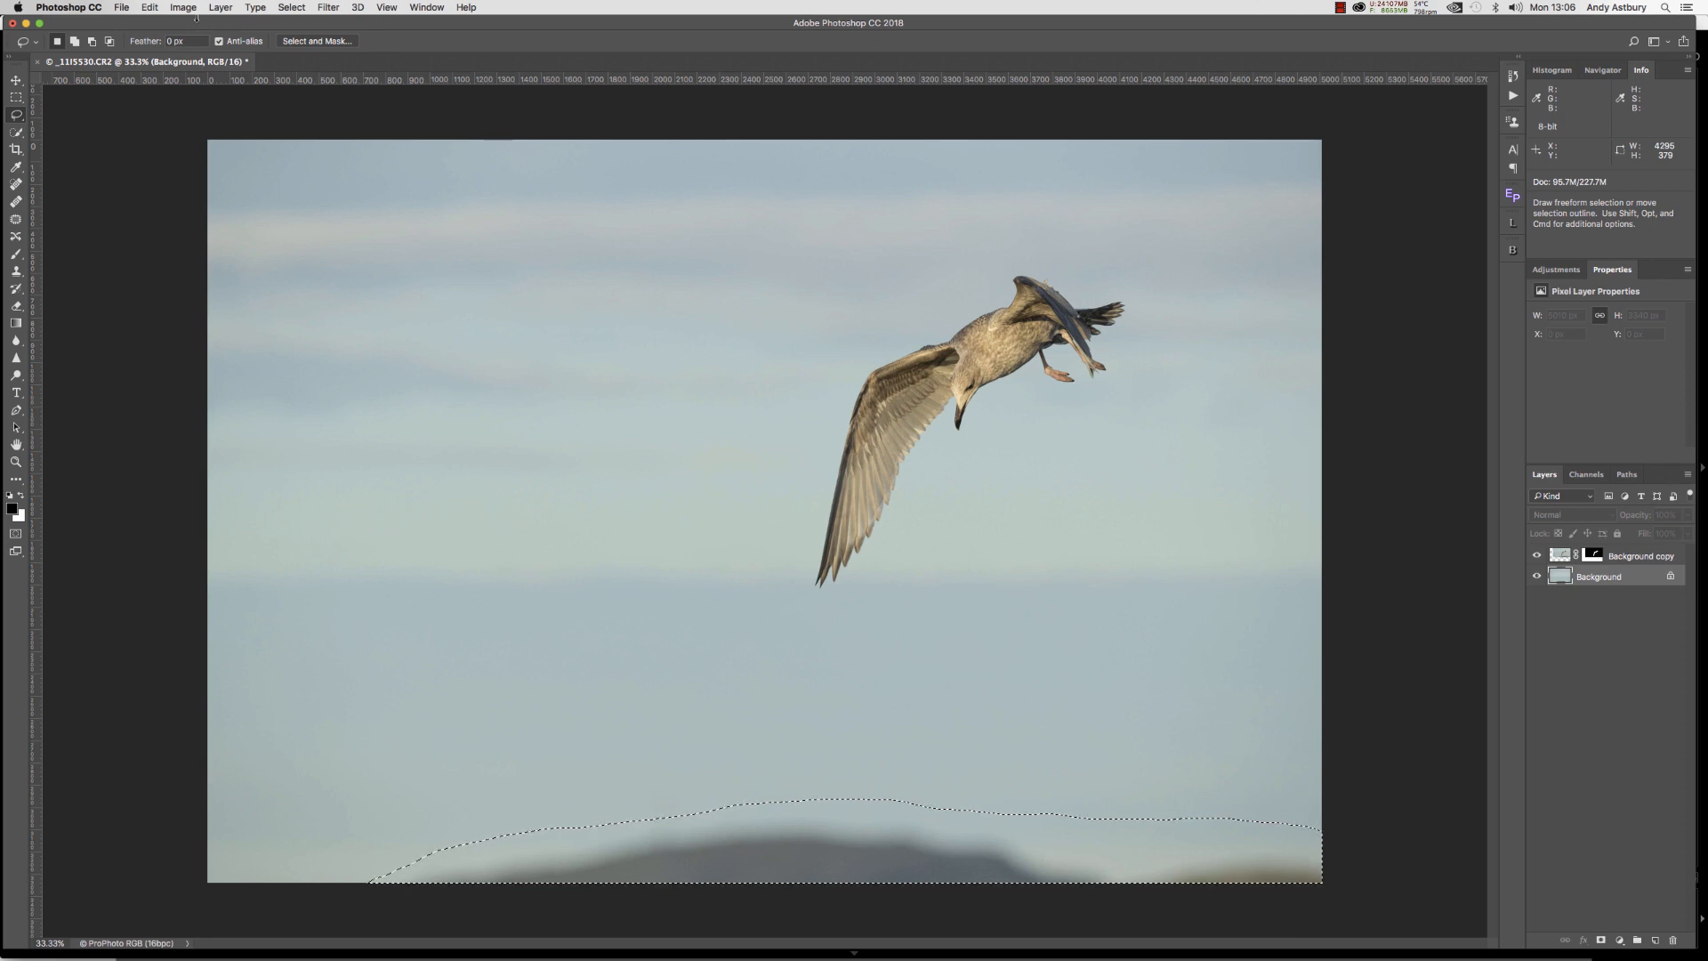
click(150, 7)
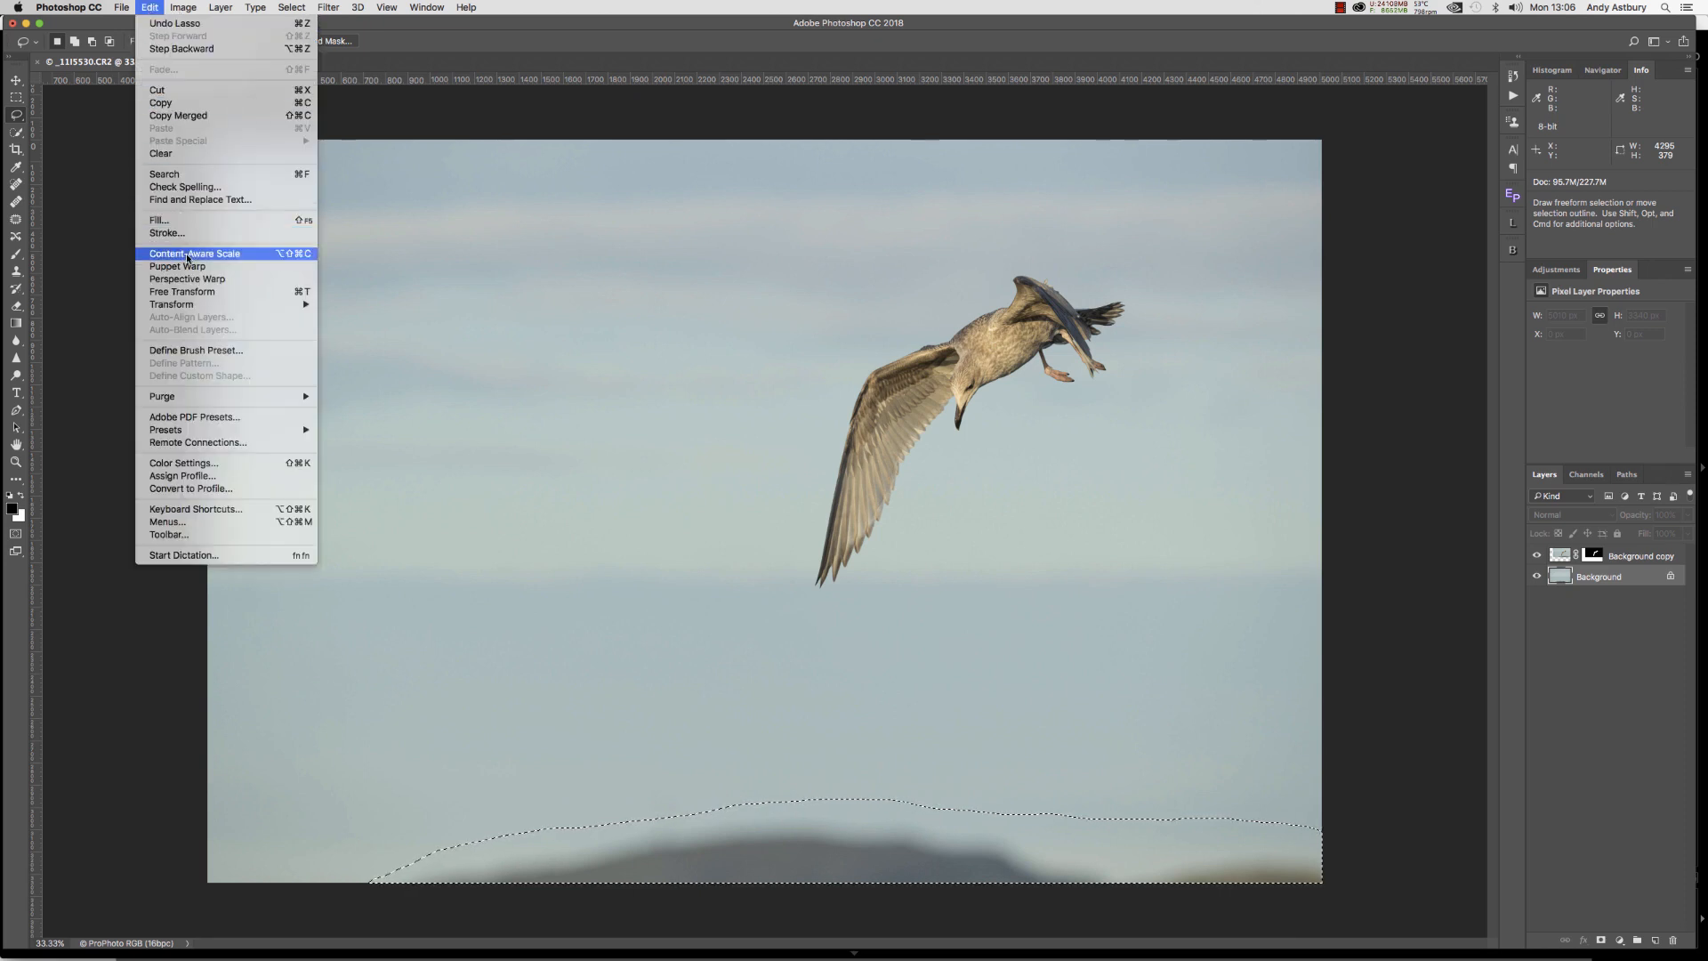
click(171, 221)
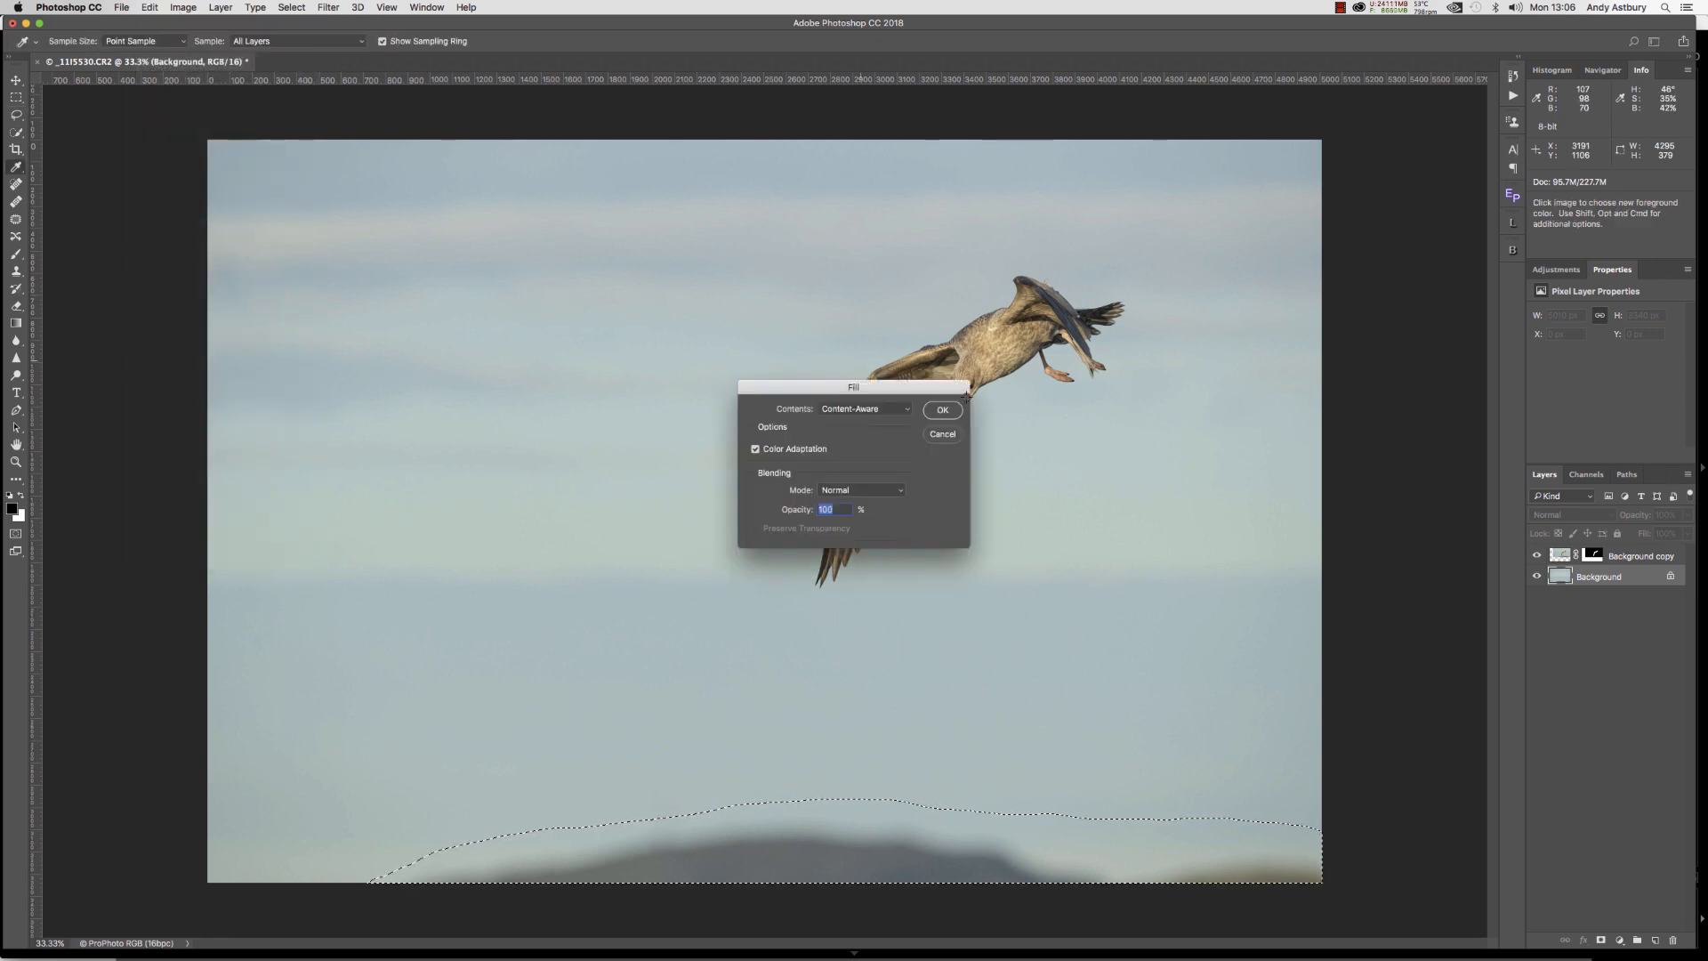
key(Return)
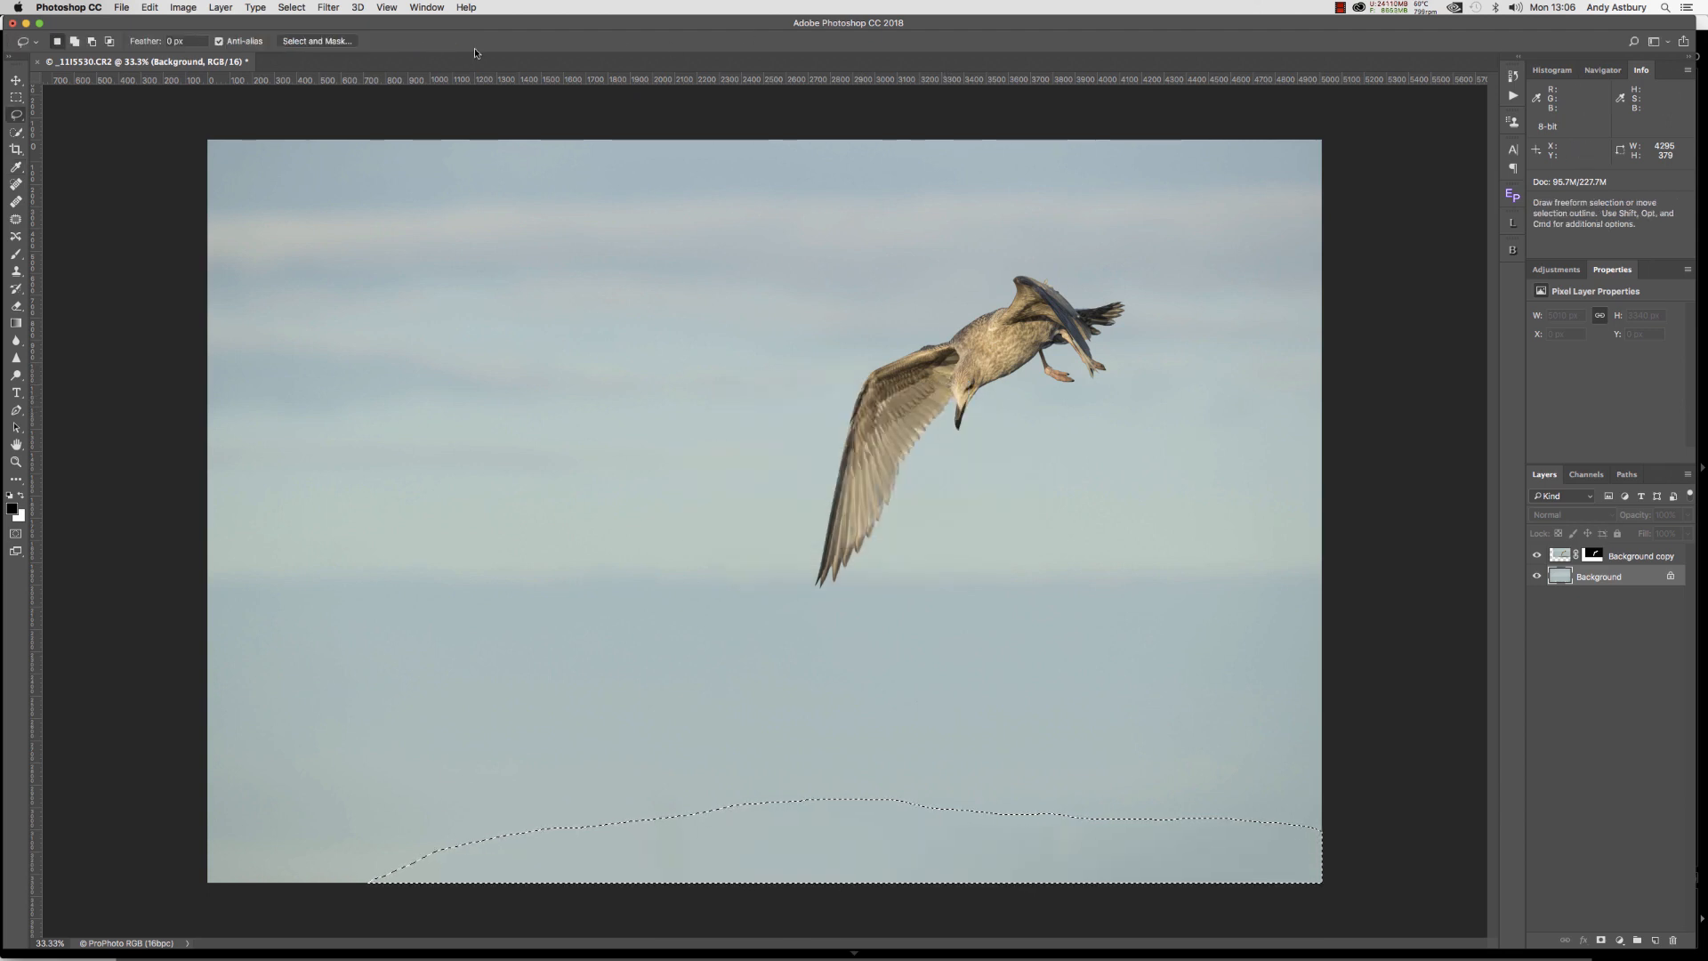
click(292, 7)
click(320, 36)
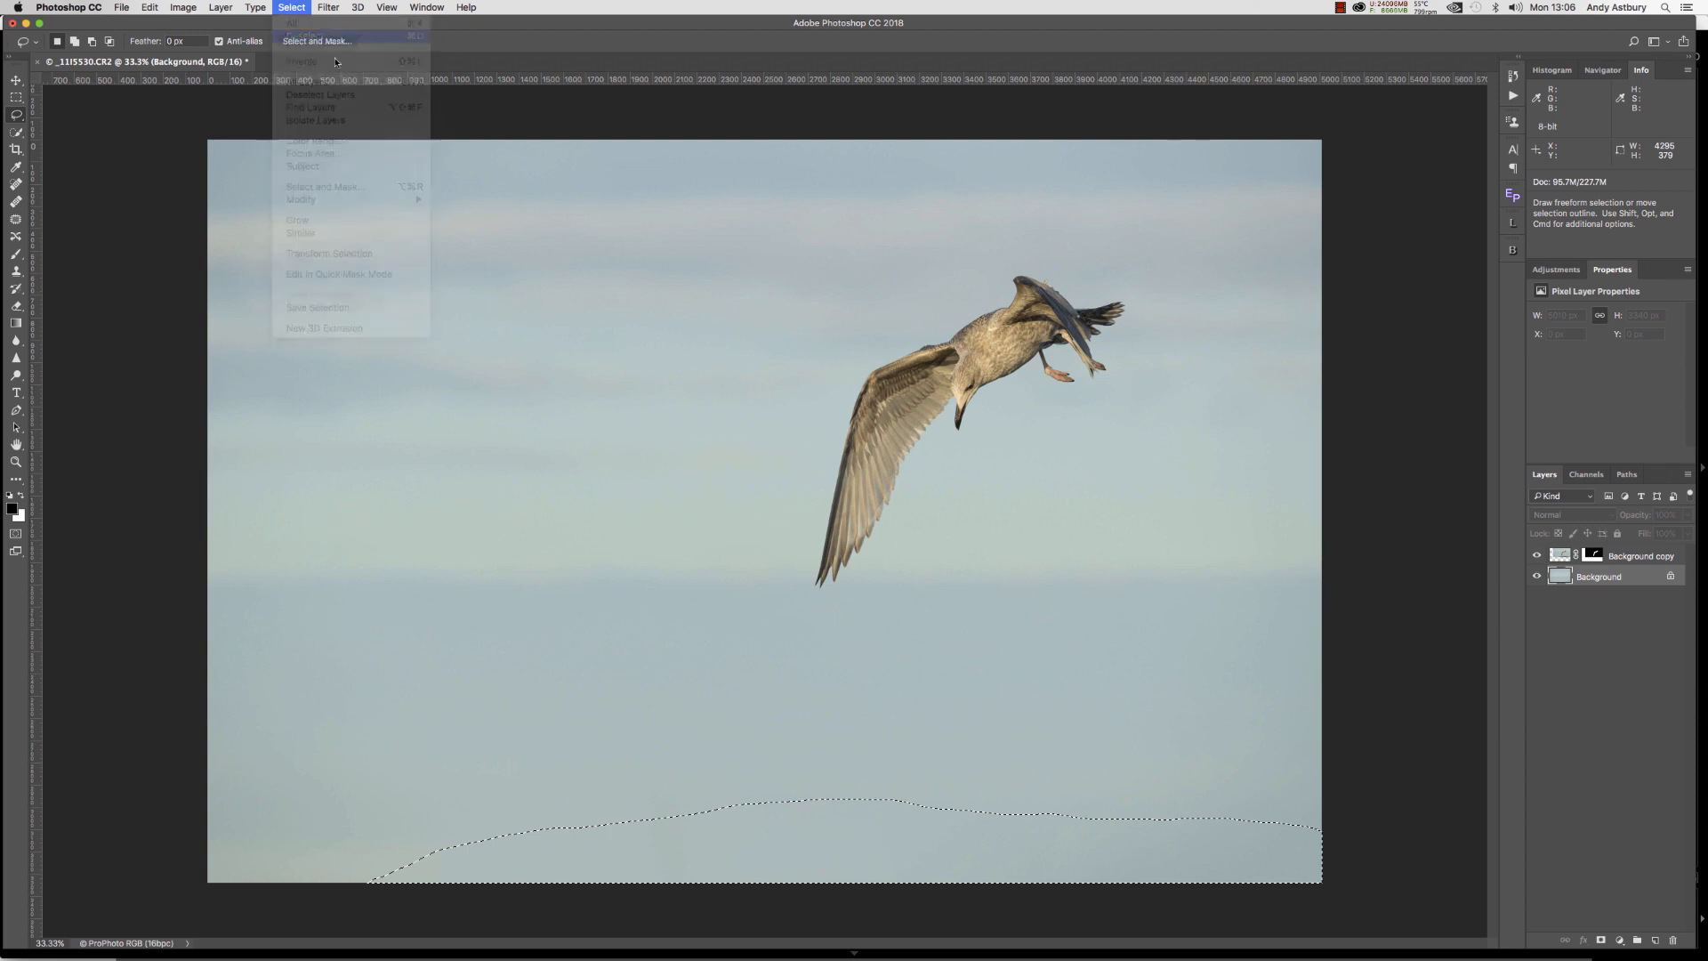
Examine the moved gull's edges and the surrounding sky at 100% zoom, and return to a view of the wider photo
click(13, 463)
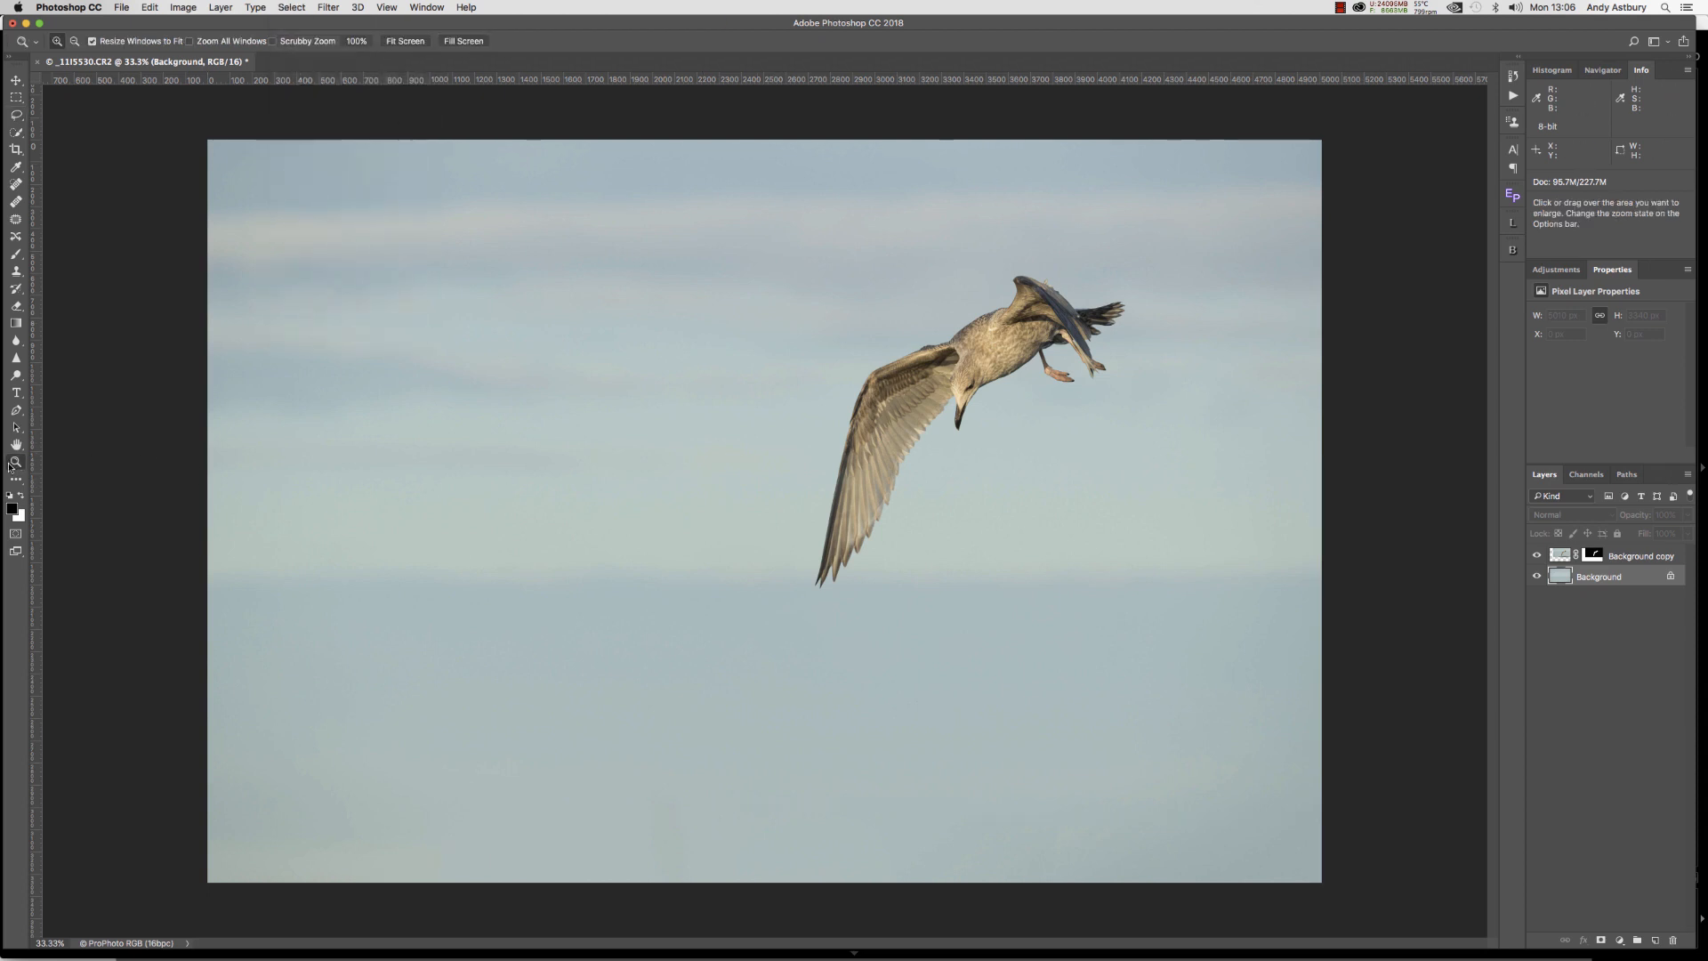
double_click(12, 464)
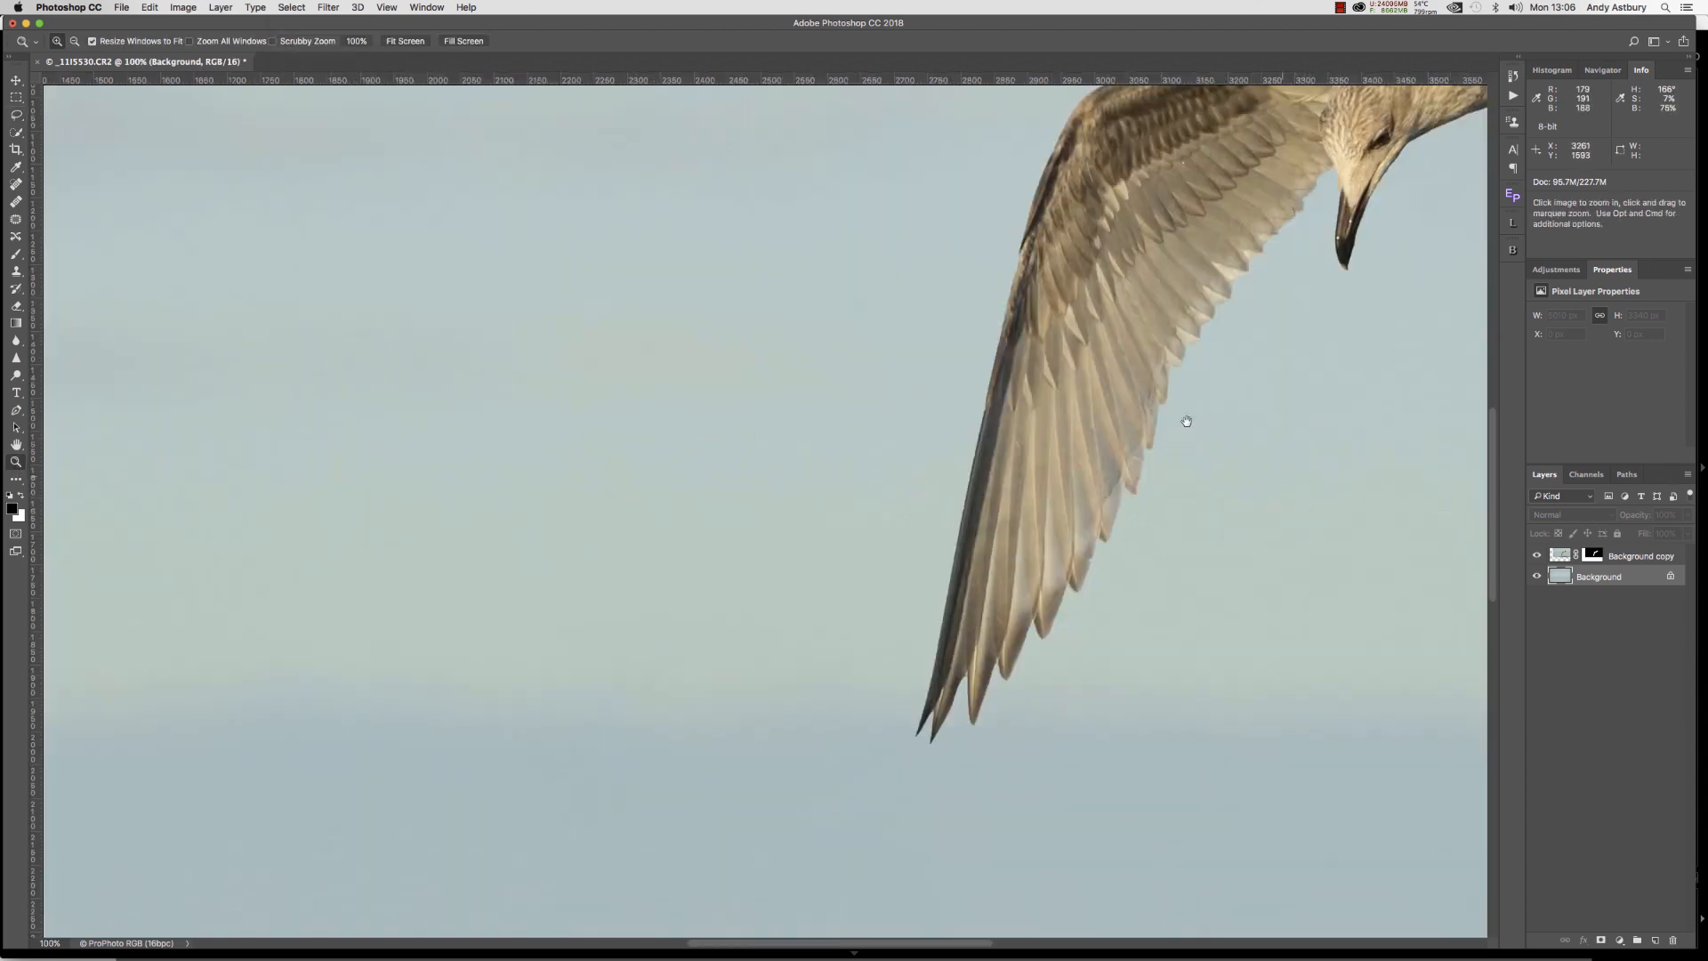
drag(1187, 420, 799, 435)
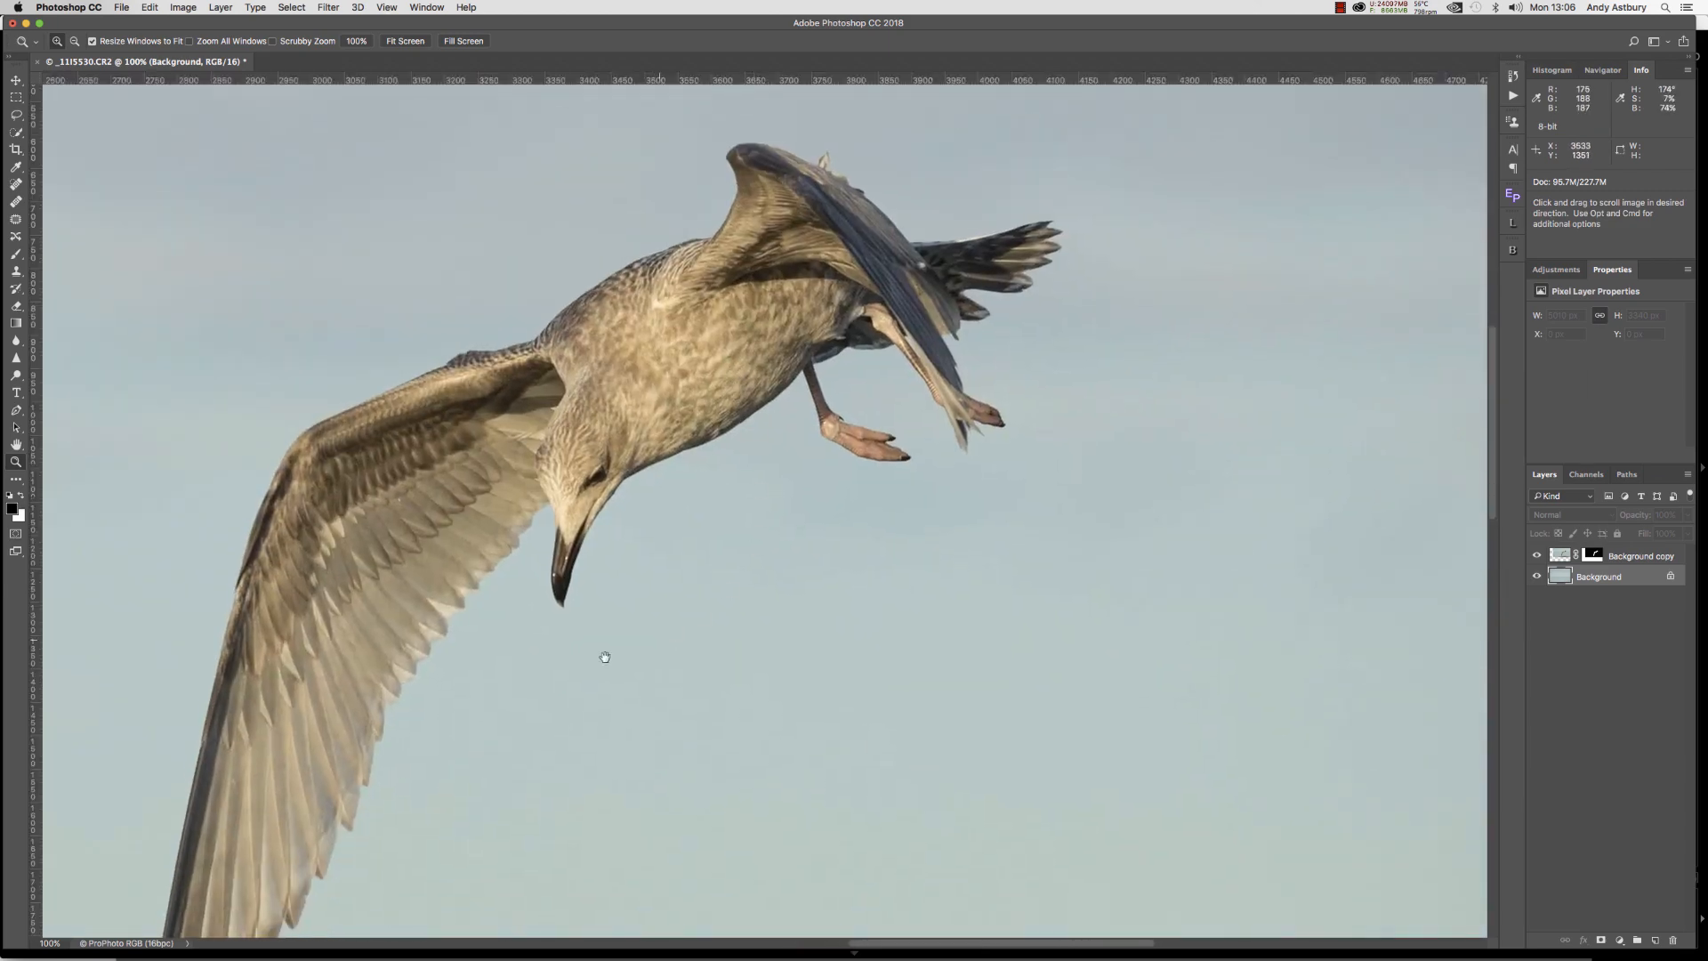
drag(605, 657, 833, 386)
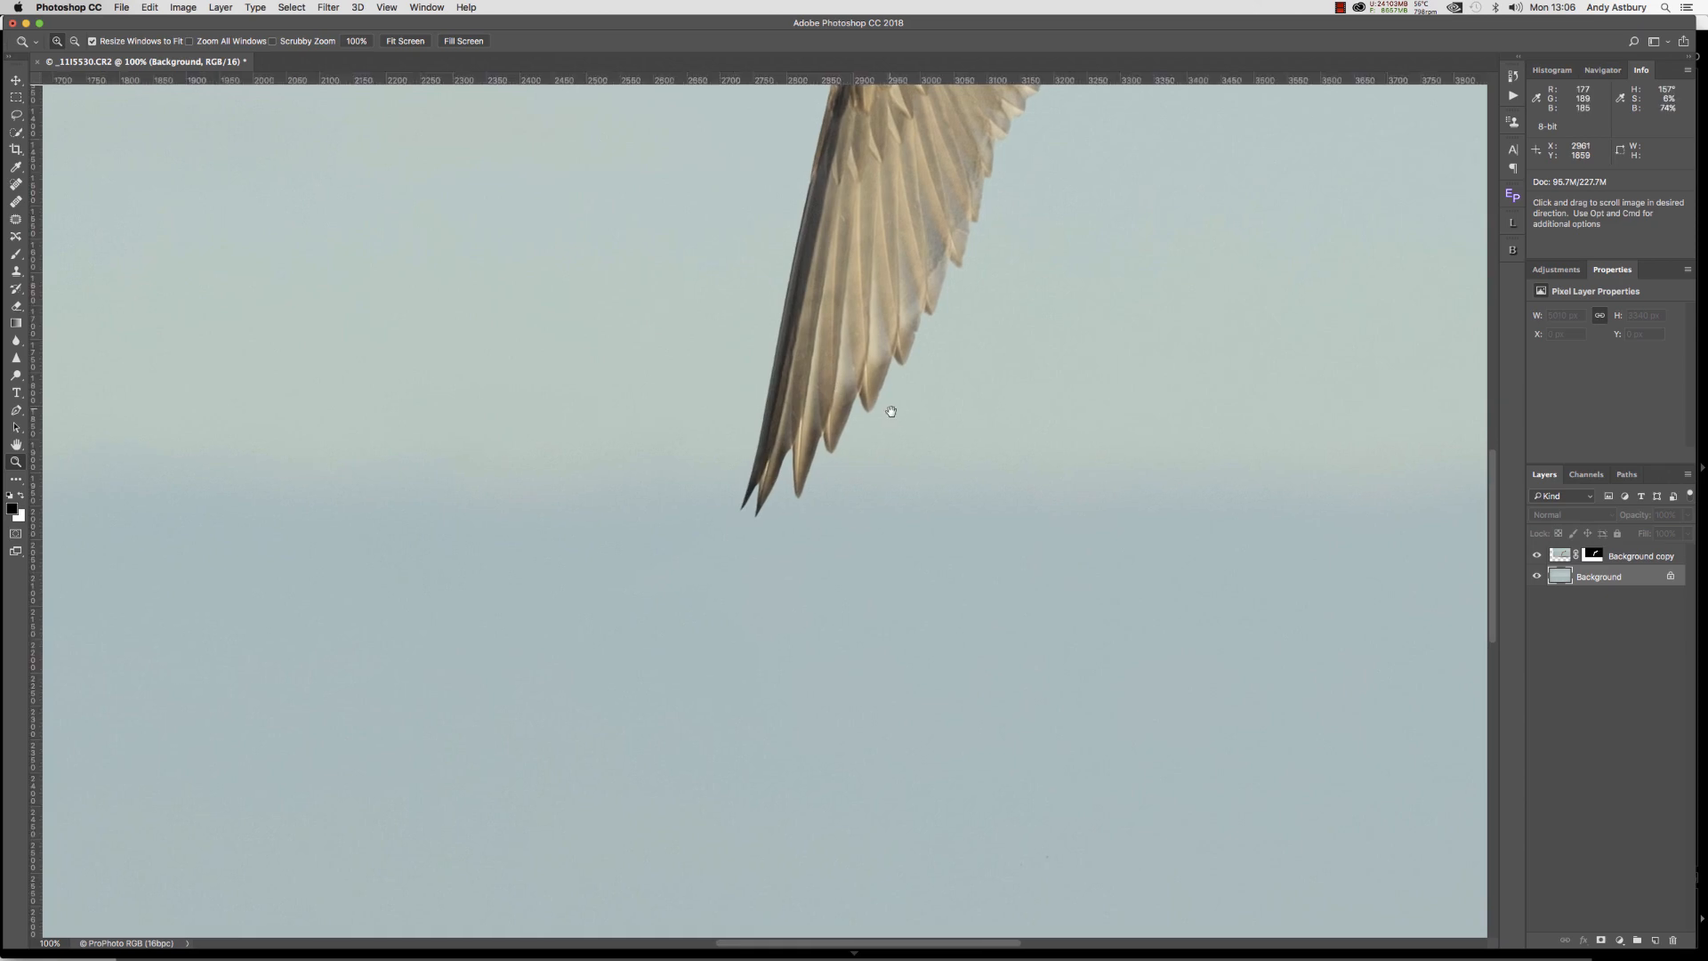
double_click(16, 444)
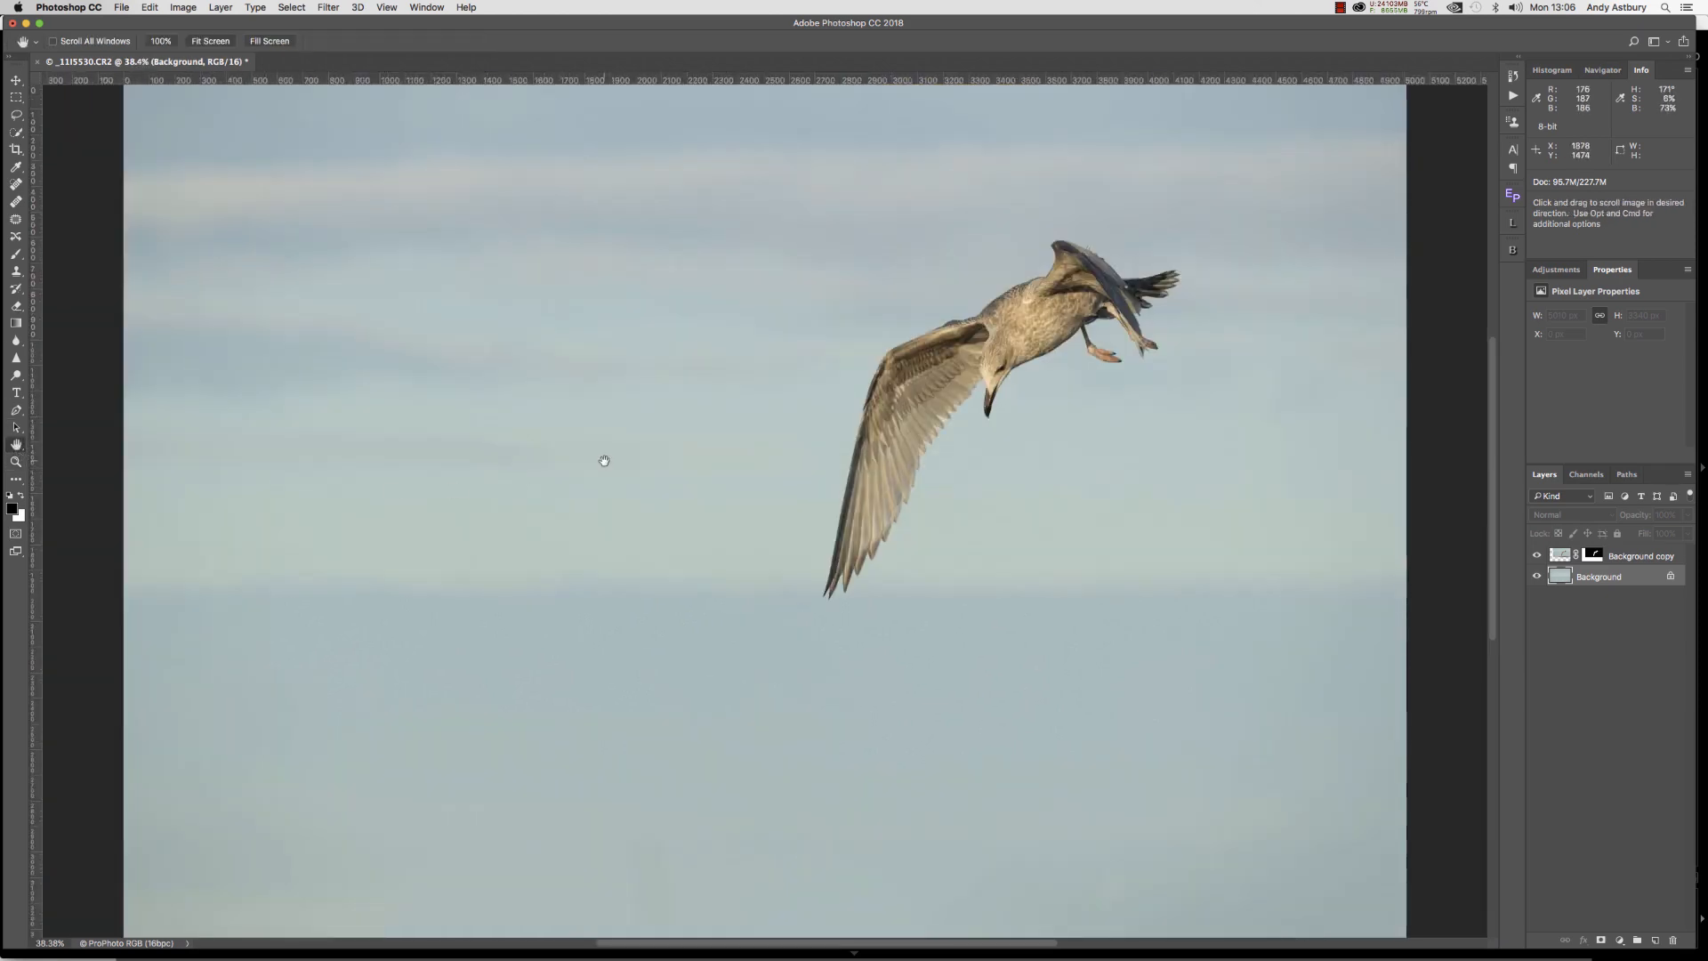